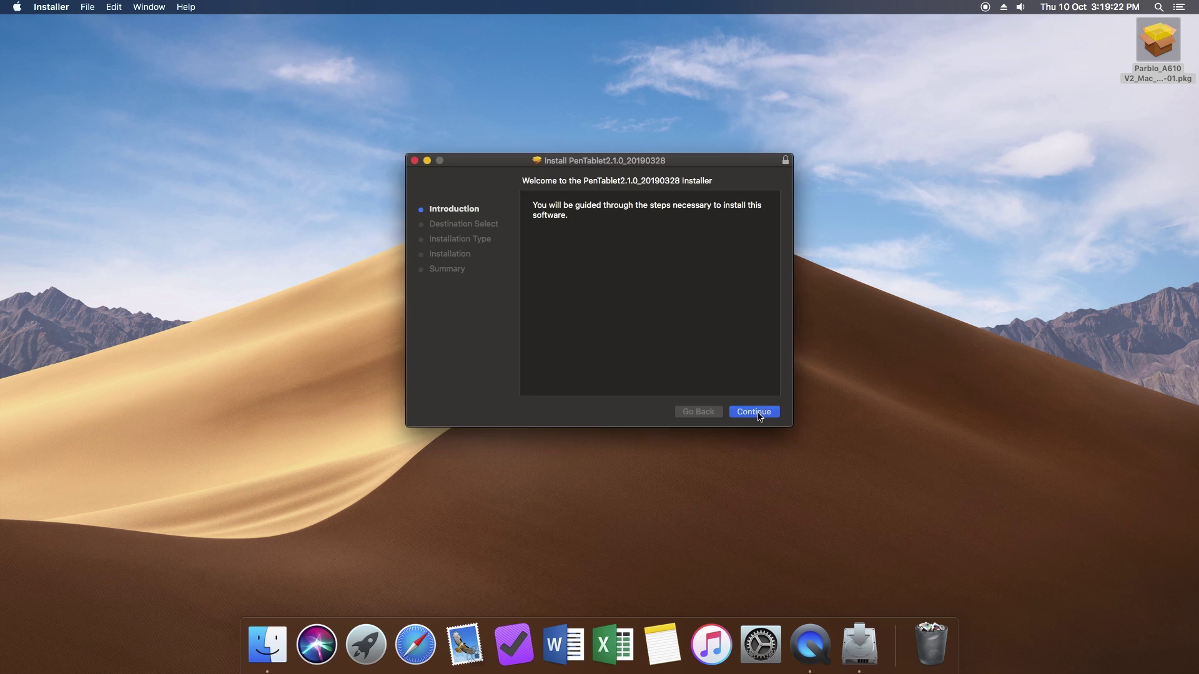
Install the PenTablet2.1.0_20190328 driver, authorising it with the admin password
{"action": "left_click", "coordinate": [759, 417]}
{"action": "left_click", "coordinate": [759, 417]}
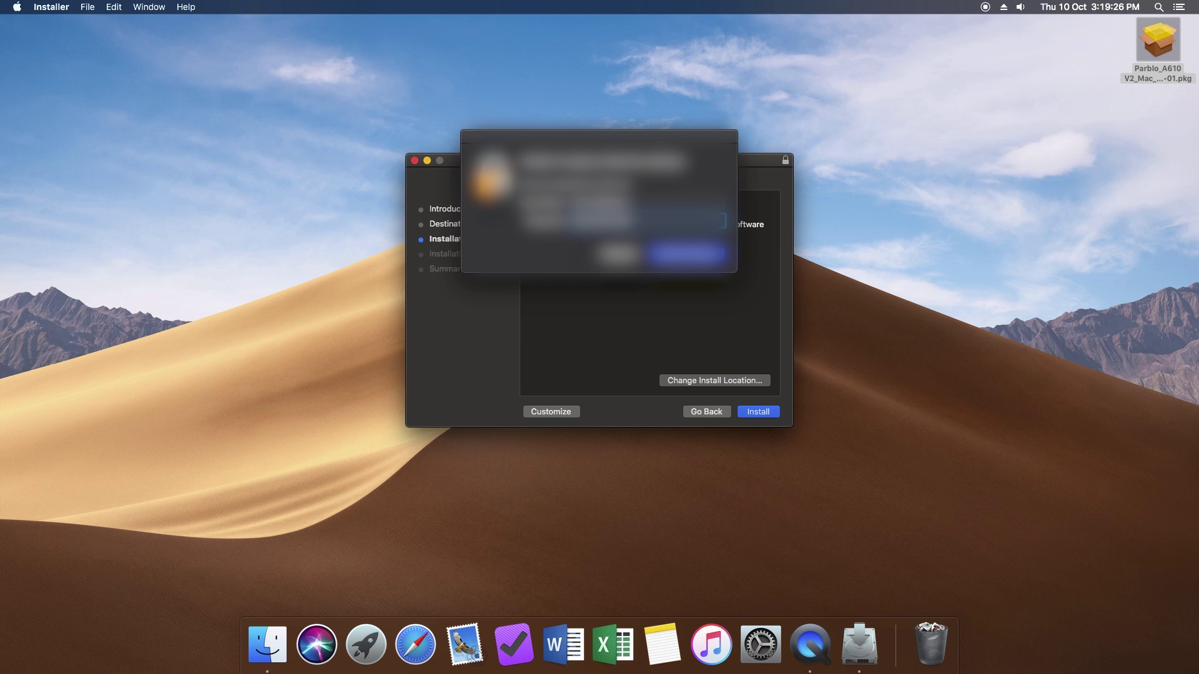
{"action": "key", "text": "Return"}
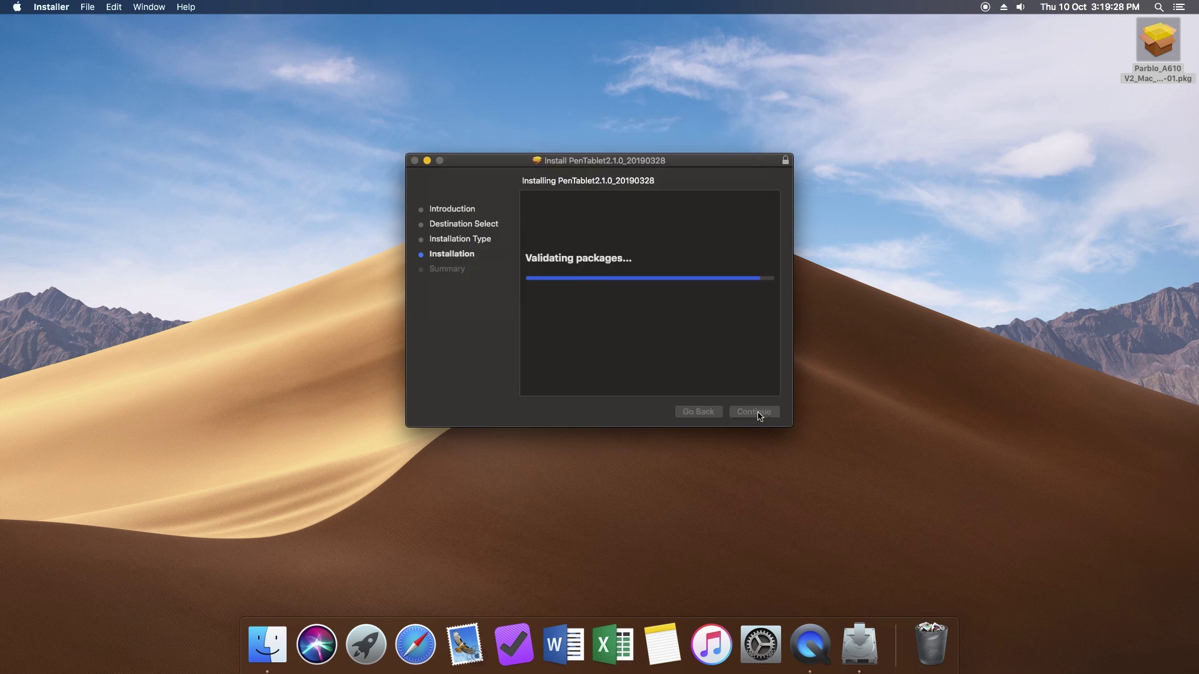
Close the finished installer, restart the Mac, and unlock the privacy settings
{"action": "left_click", "coordinate": [759, 412]}
{"action": "left_click", "coordinate": [17, 7]}
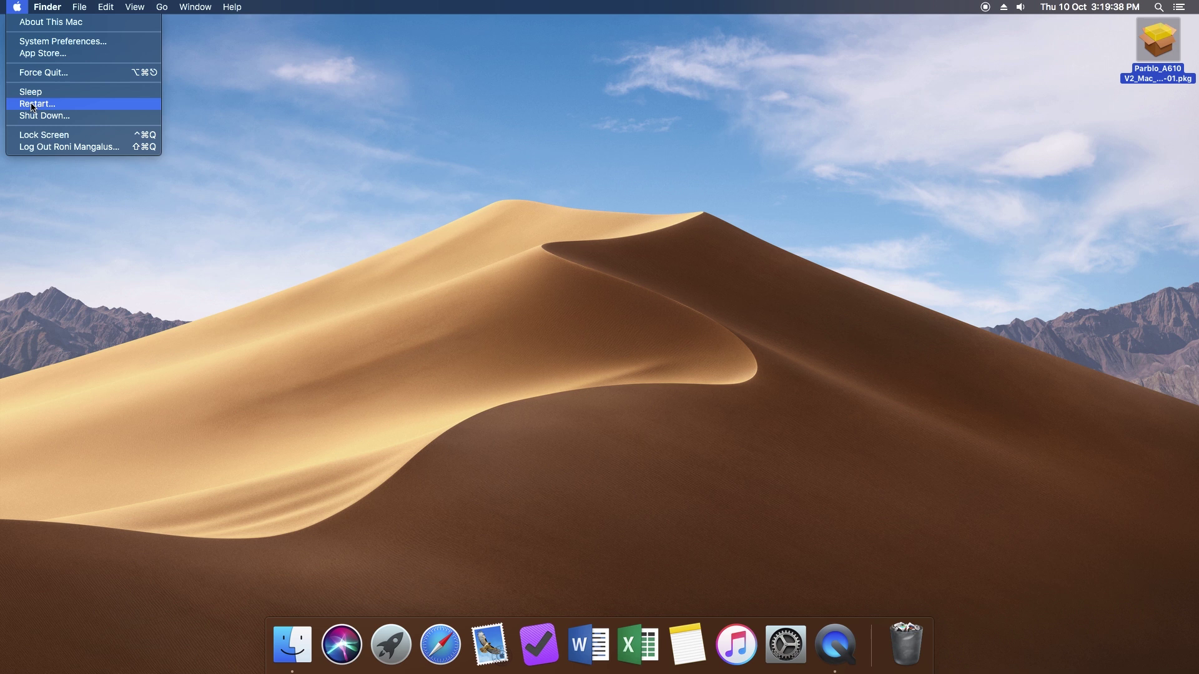
{"action": "left_click", "coordinate": [31, 103]}
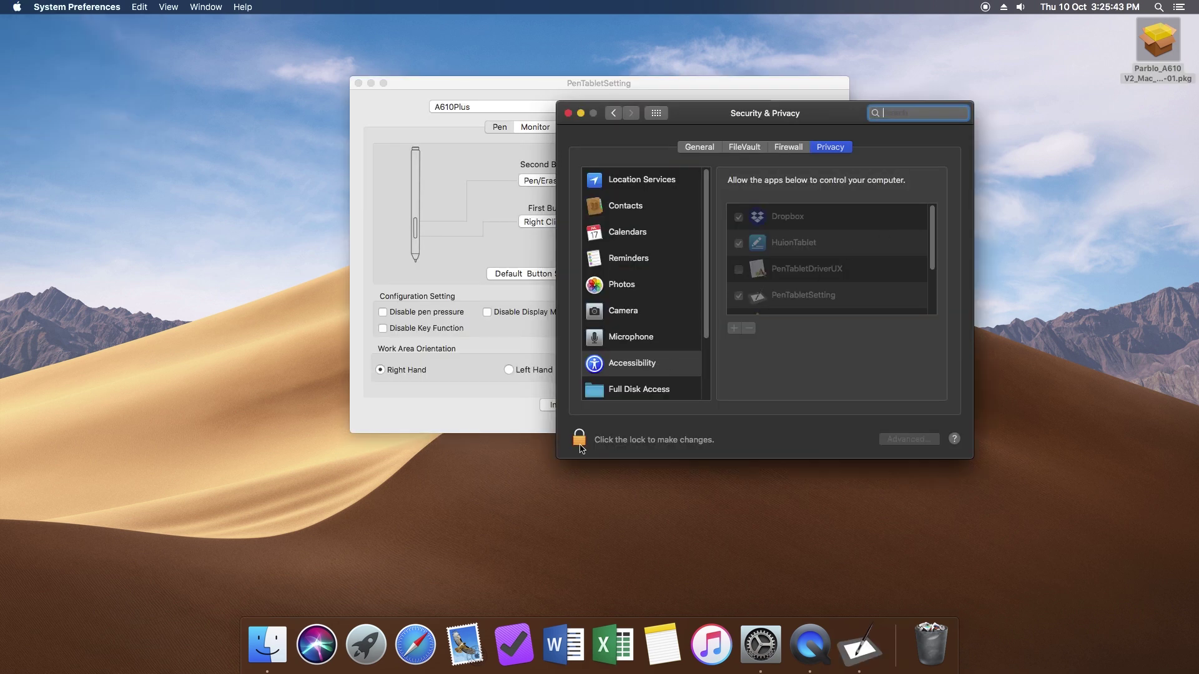
{"action": "left_click", "coordinate": [579, 445]}
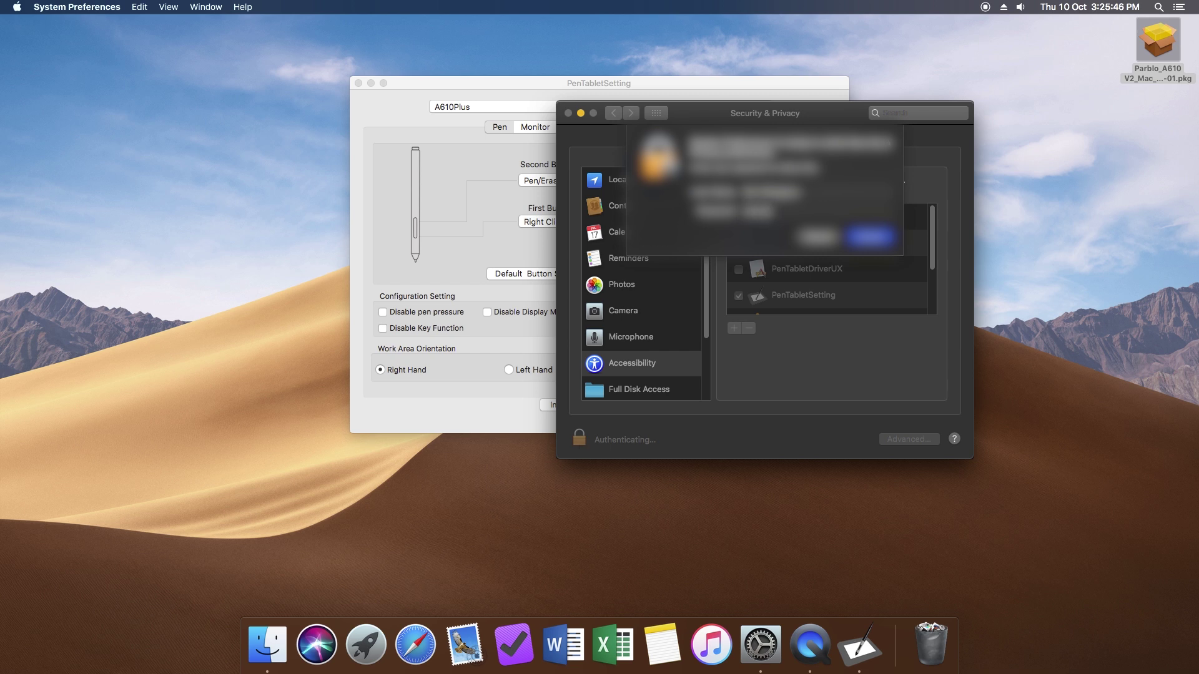
Authenticate with the admin password to unlock Accessibility privacy and review the allowed apps list
{"action": "key", "text": "Return"}
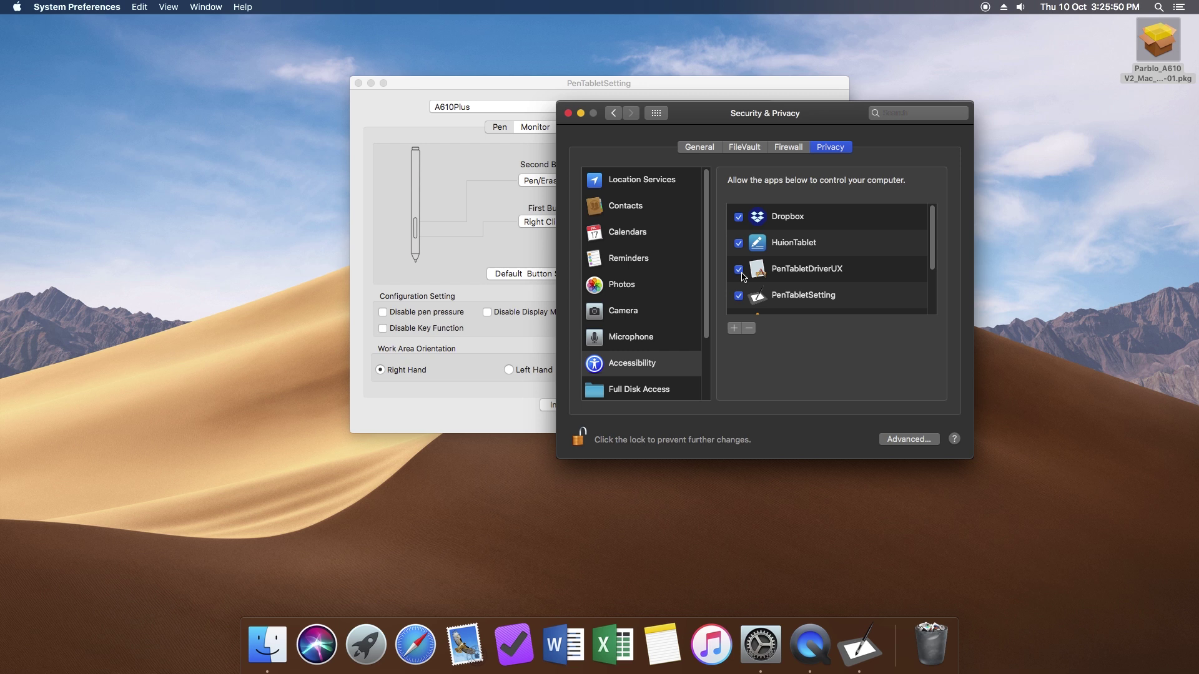
{"action": "scroll", "coordinate": [856, 271], "scroll_direction": "down", "scroll_amount": 3}
{"action": "scroll", "coordinate": [846, 266], "scroll_direction": "up", "scroll_amount": 3}
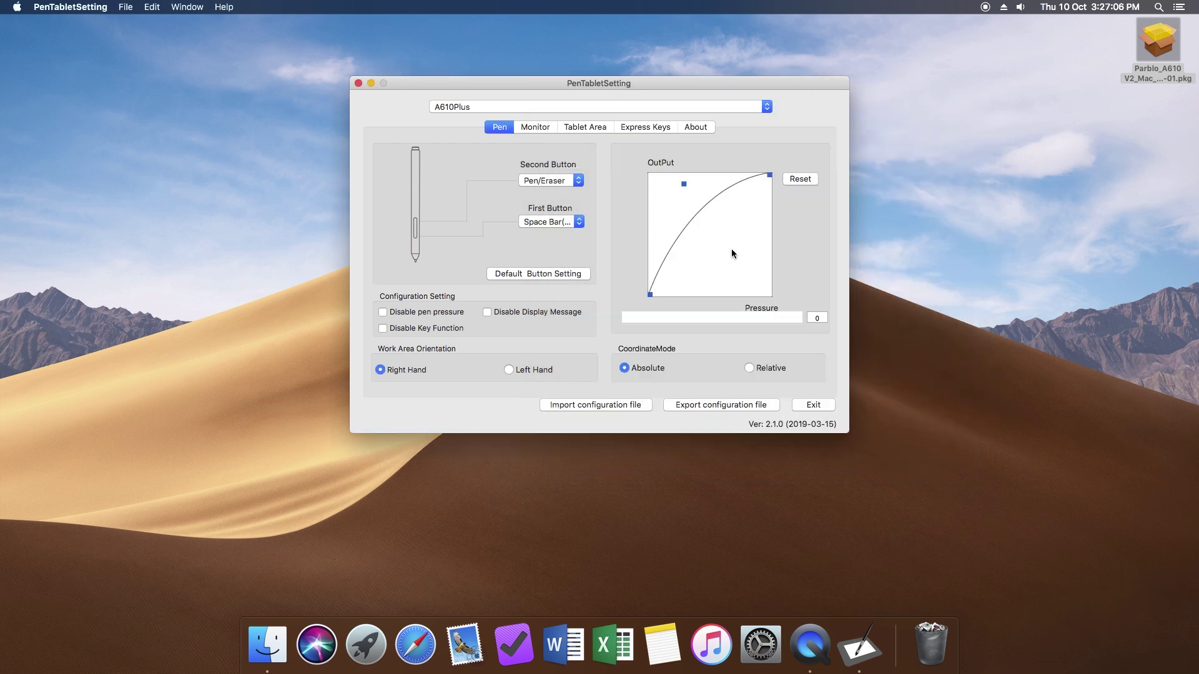
Map the pen button to Right Click and set the work area to left-handed orientation
{"action": "left_click", "coordinate": [531, 180]}
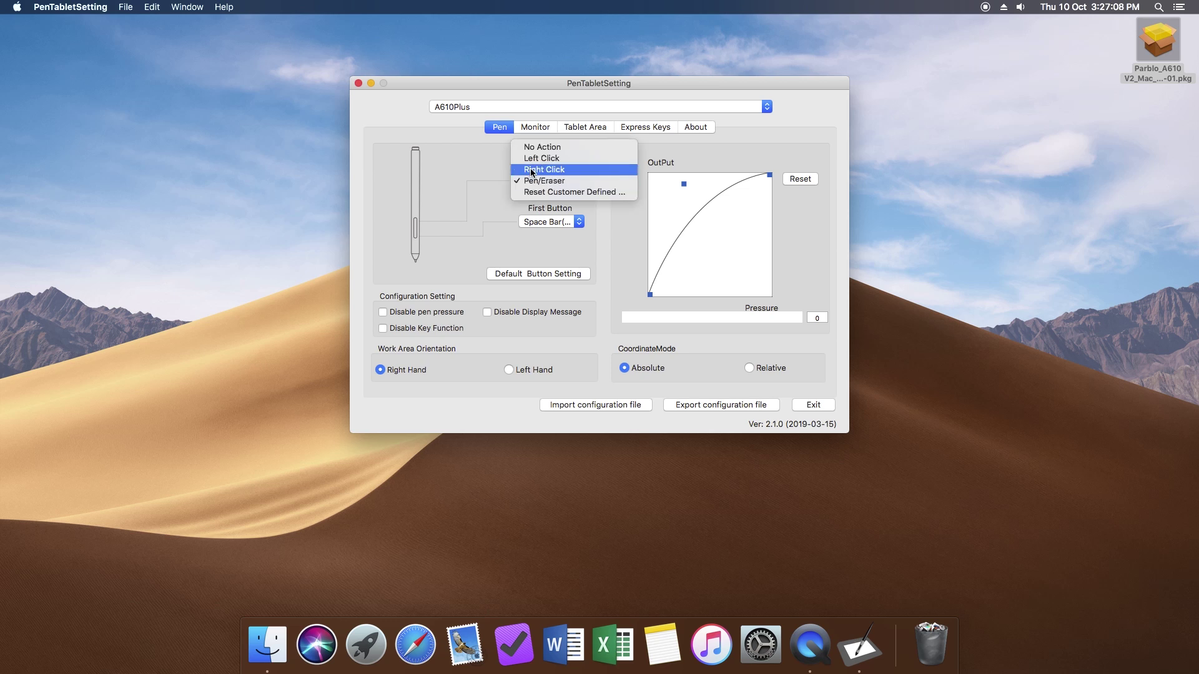
{"action": "left_click", "coordinate": [529, 176]}
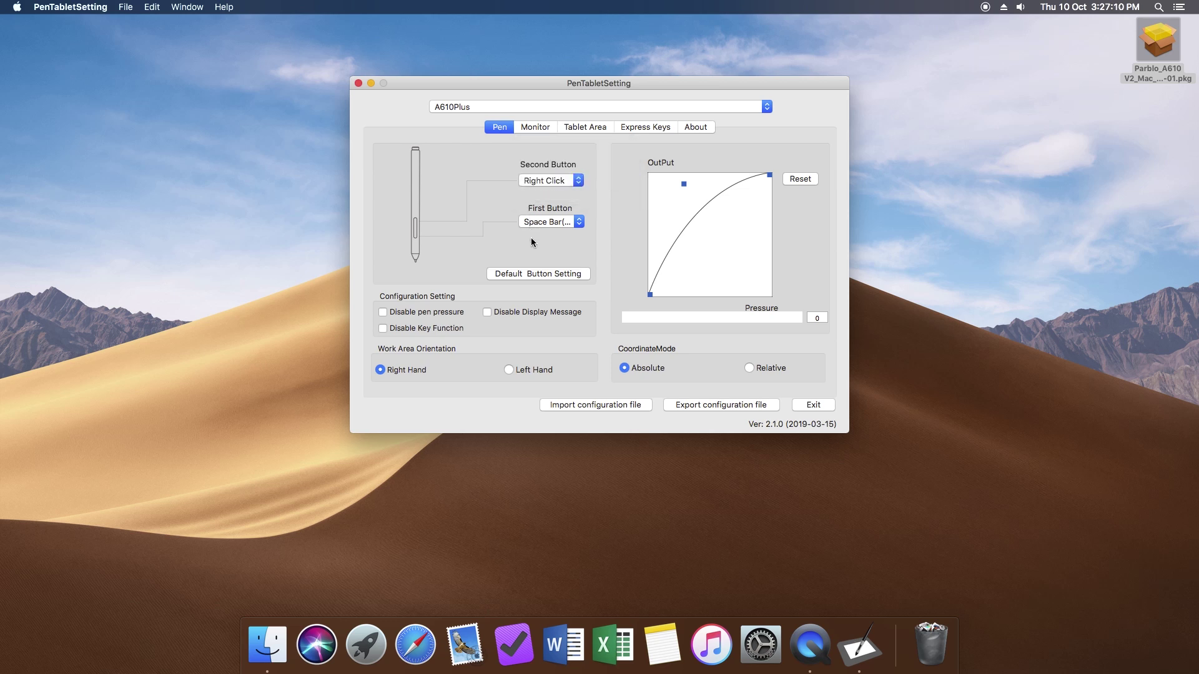
{"action": "left_click", "coordinate": [510, 370]}
Tap the pen on the Pressure test panel to check pressure registration
{"action": "left_click", "coordinate": [620, 218]}
{"action": "left_click", "coordinate": [620, 200]}
{"action": "left_click", "coordinate": [612, 171]}
{"action": "left_click", "coordinate": [619, 204]}
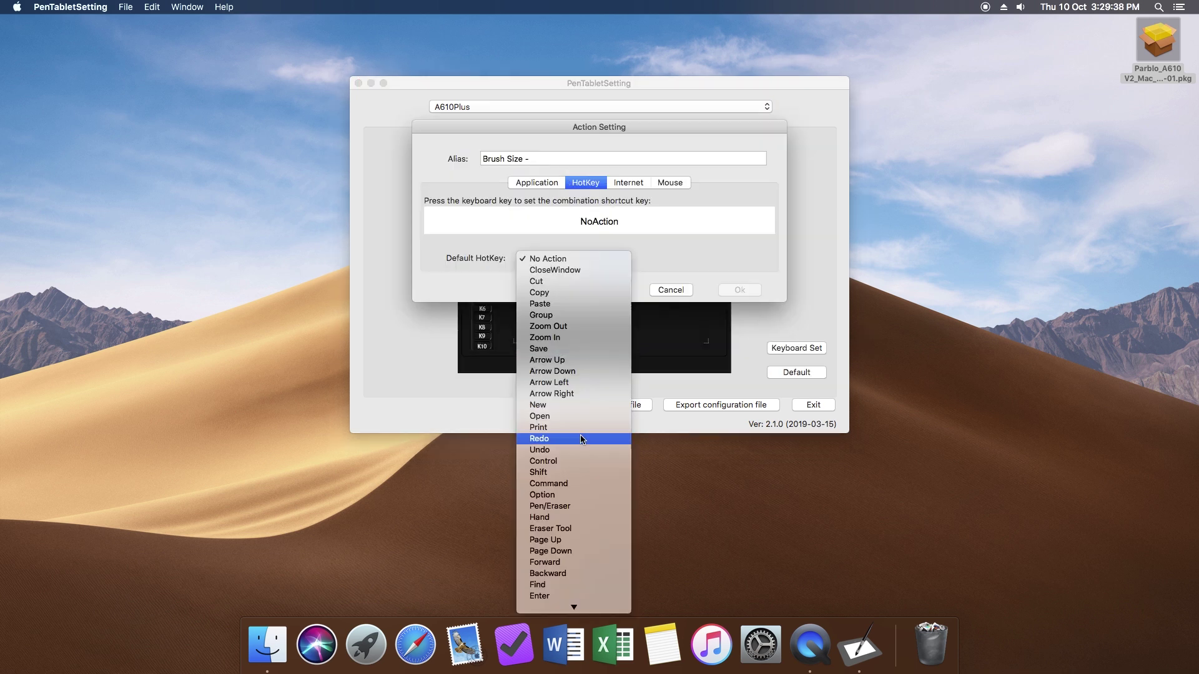
Assign Undo to express key K10 and the Option hotkey to K9
{"action": "left_click", "coordinate": [565, 437]}
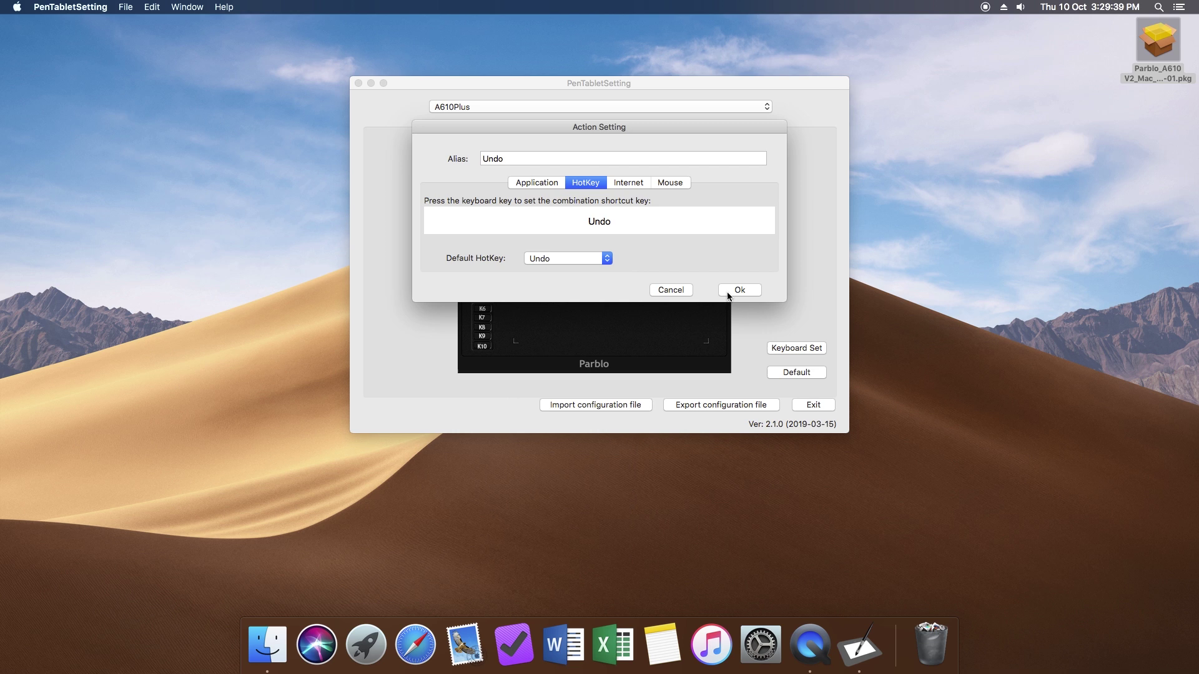
{"action": "key", "text": "Return"}
{"action": "left_click", "coordinate": [482, 173]}
{"action": "left_click", "coordinate": [459, 75]}
{"action": "left_click", "coordinate": [534, 173]}
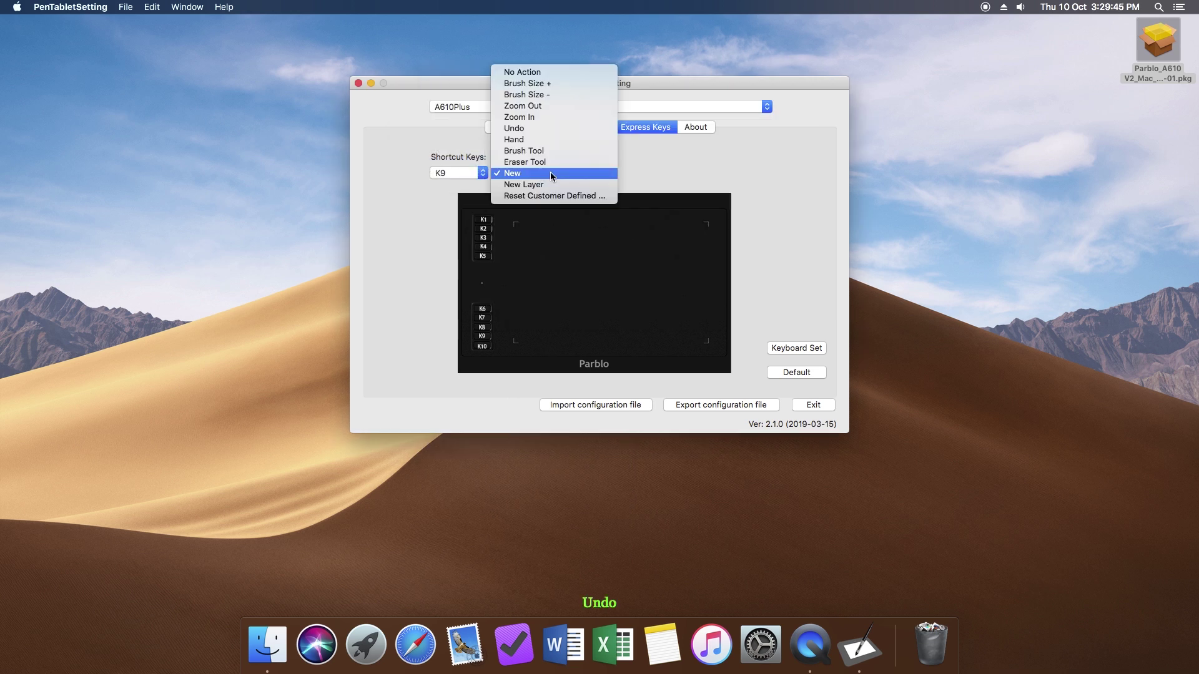
{"action": "left_click", "coordinate": [550, 196]}
{"action": "left_click", "coordinate": [609, 262]}
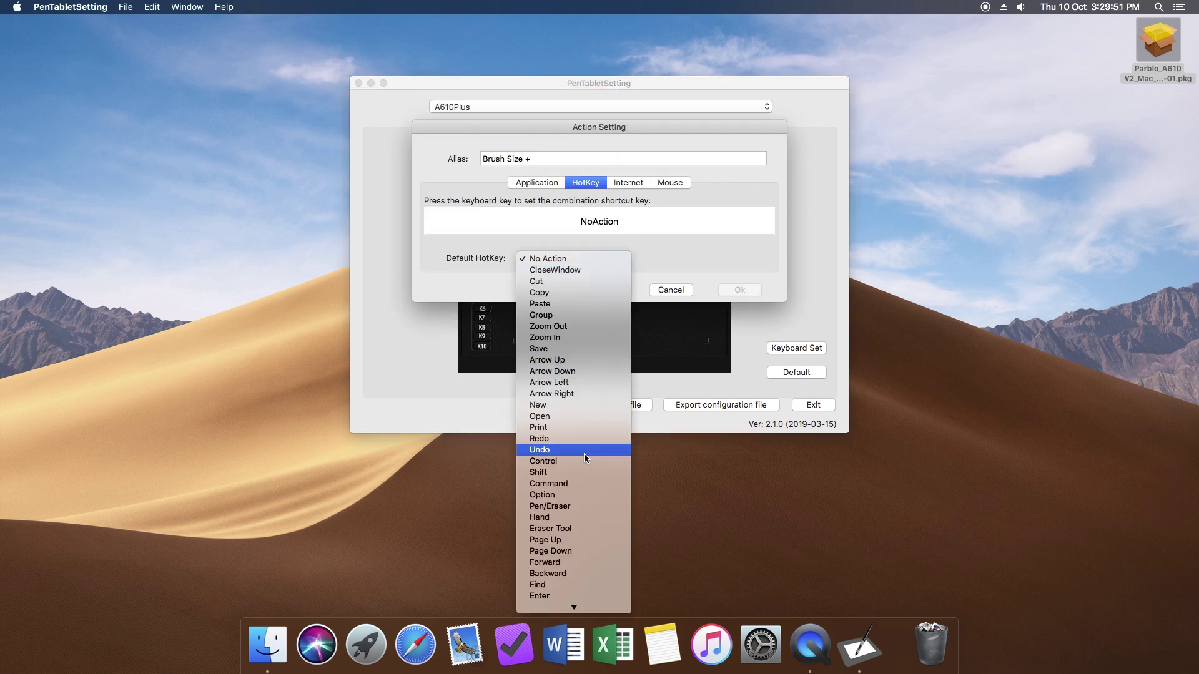
{"action": "left_click", "coordinate": [583, 493]}
{"action": "key", "text": "Return"}
Give the next express key a custom action with the Control default hotkey
{"action": "left_click", "coordinate": [483, 173]}
{"action": "left_click", "coordinate": [459, 162]}
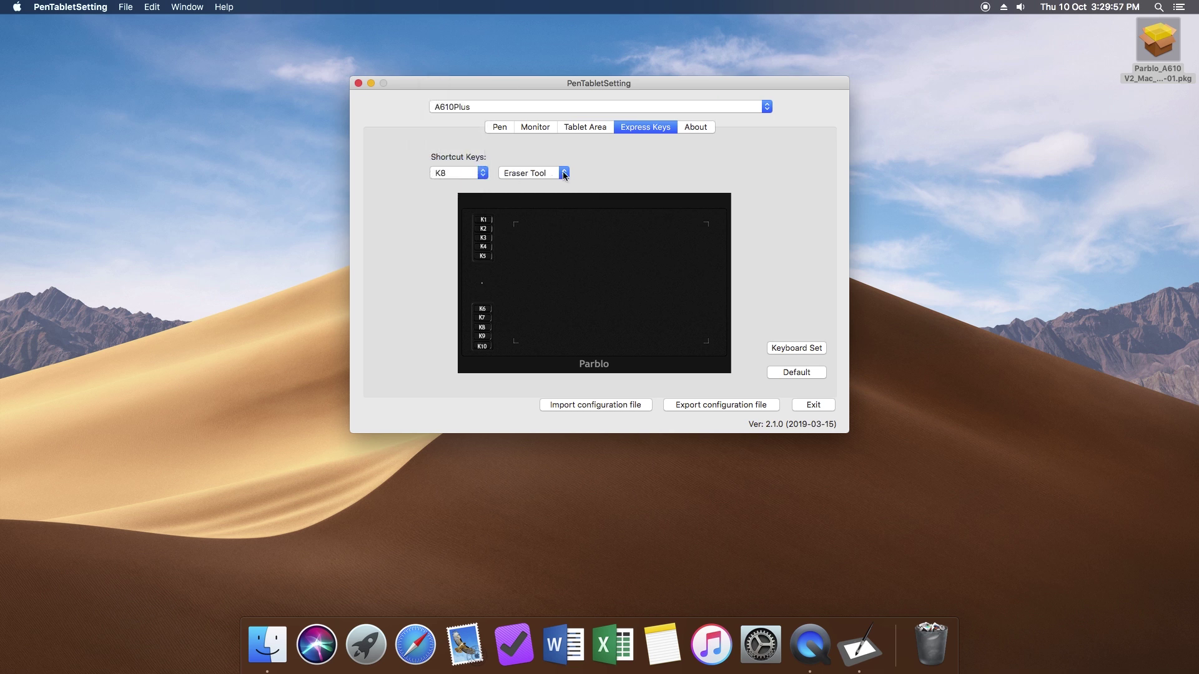
{"action": "left_click", "coordinate": [564, 173]}
{"action": "left_click", "coordinate": [525, 128]}
{"action": "left_click", "coordinate": [605, 257]}
{"action": "left_click", "coordinate": [589, 462]}
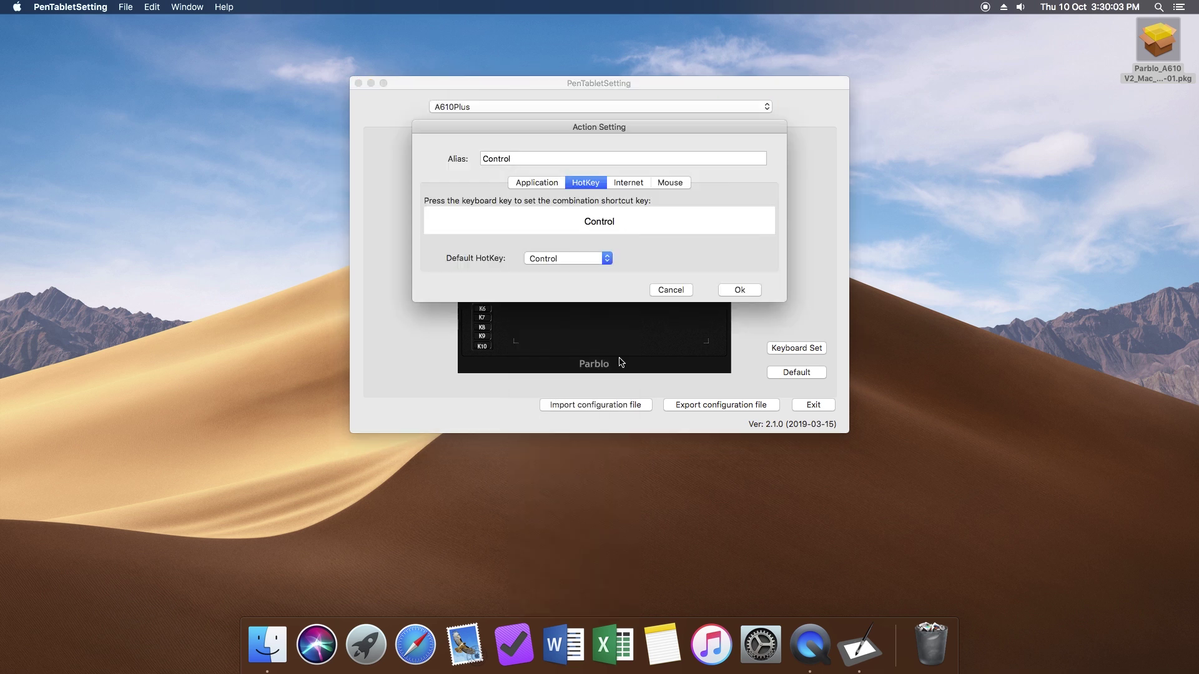
{"action": "left_click", "coordinate": [739, 289]}
Give express key K7 a custom action with the Shift default hotkey
{"action": "left_click", "coordinate": [483, 173]}
{"action": "left_click", "coordinate": [456, 185]}
{"action": "left_click", "coordinate": [564, 173]}
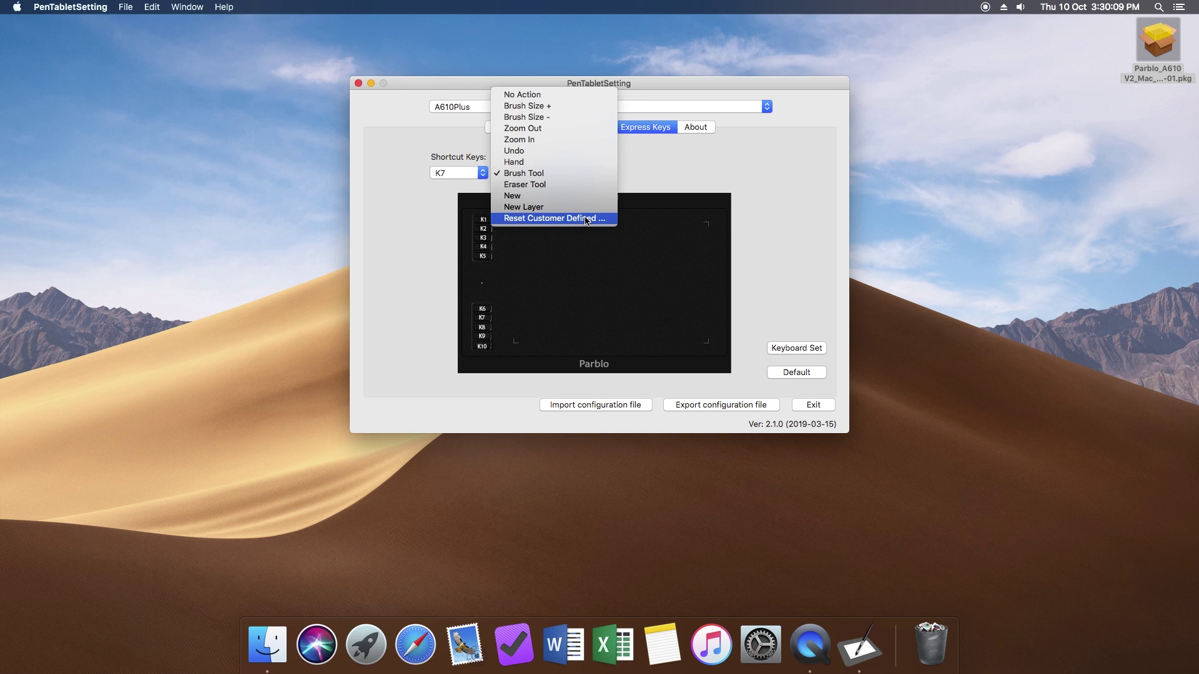
{"action": "left_click", "coordinate": [525, 142]}
{"action": "left_click", "coordinate": [605, 258]}
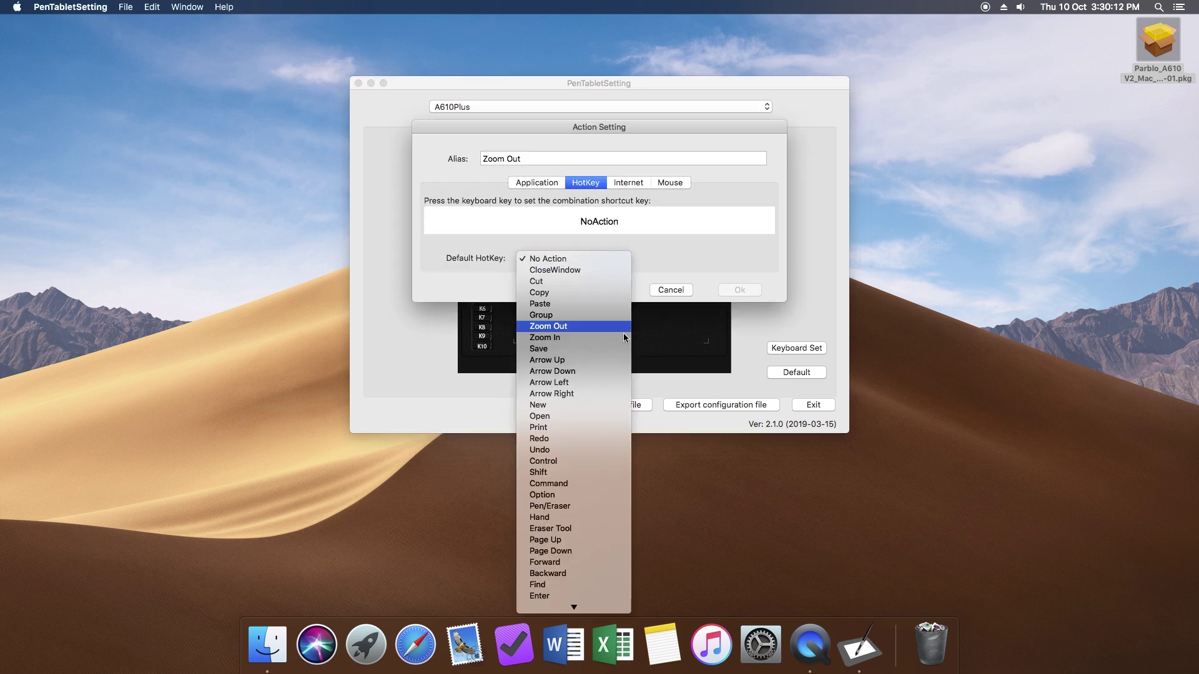
{"action": "left_click", "coordinate": [587, 472]}
{"action": "left_click", "coordinate": [740, 289]}
Keep K6 assigned to Hand and start defining a custom action for K5
{"action": "left_click", "coordinate": [482, 173]}
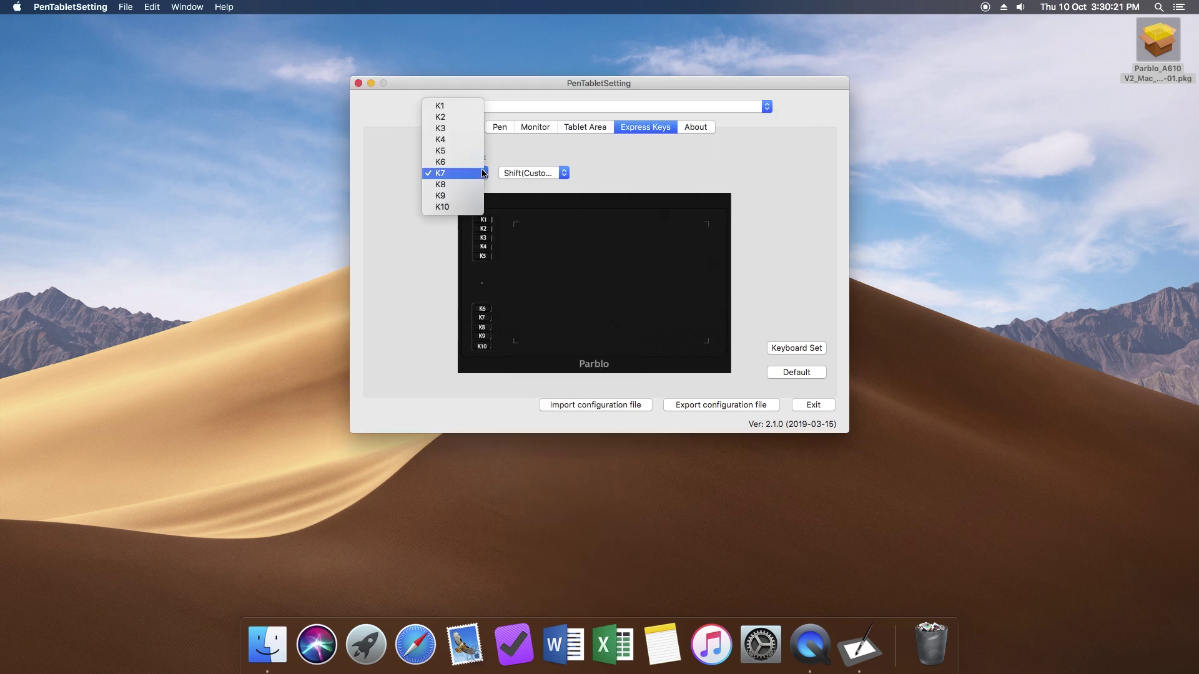
{"action": "left_click", "coordinate": [479, 162]}
{"action": "left_click", "coordinate": [564, 173]}
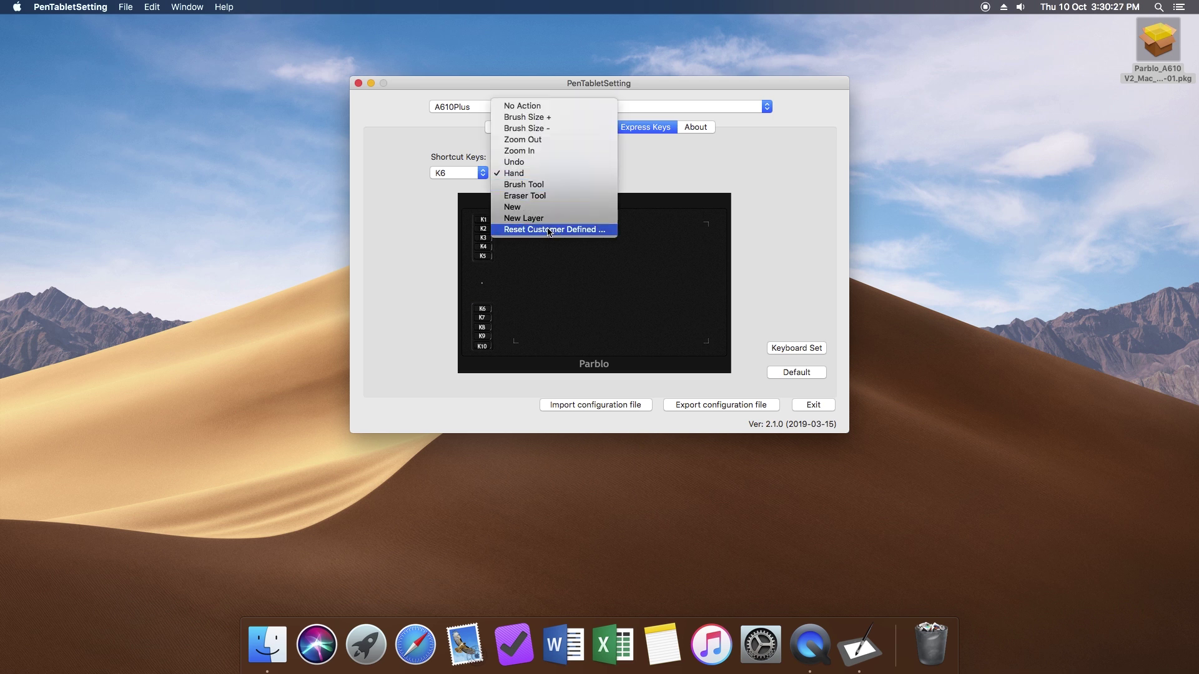
{"action": "left_click", "coordinate": [462, 200]}
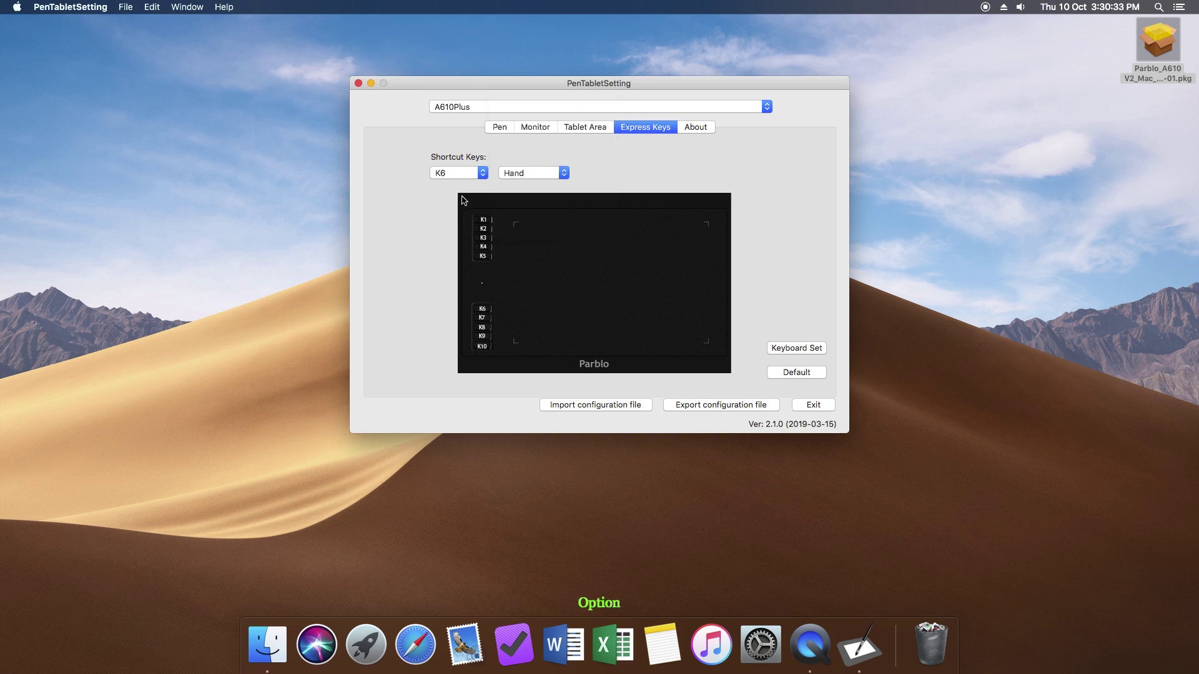
{"action": "left_click", "coordinate": [482, 173]}
{"action": "left_click", "coordinate": [479, 161]}
{"action": "left_click", "coordinate": [564, 173]}
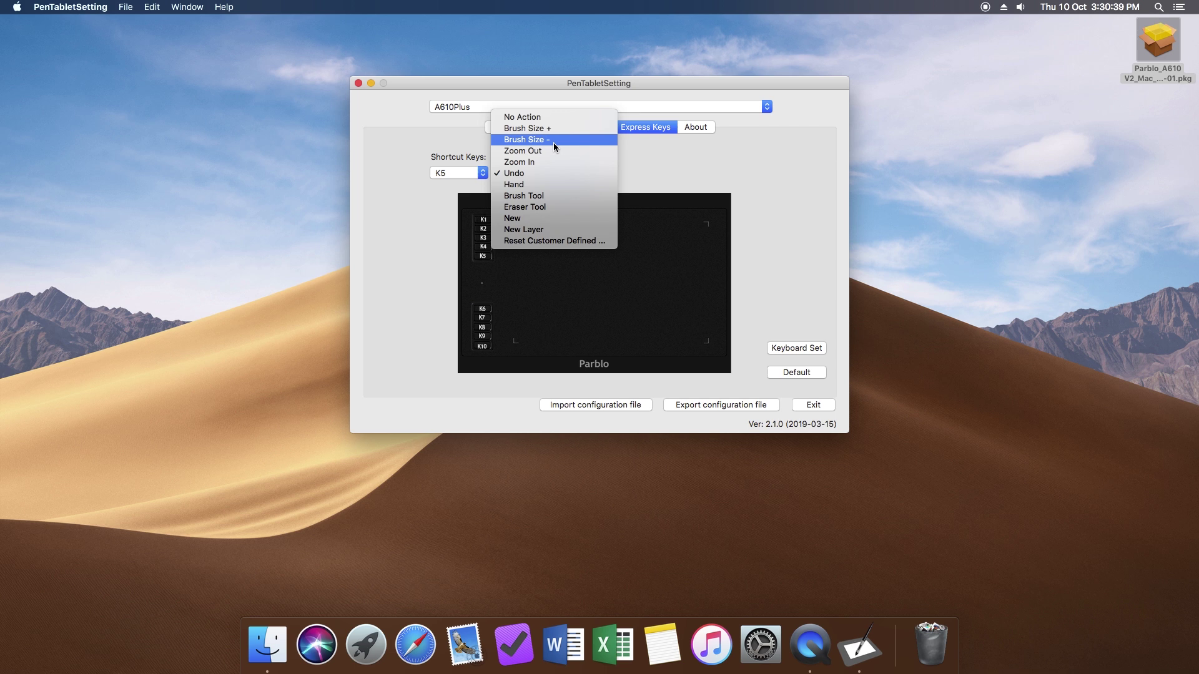
{"action": "left_click", "coordinate": [538, 241]}
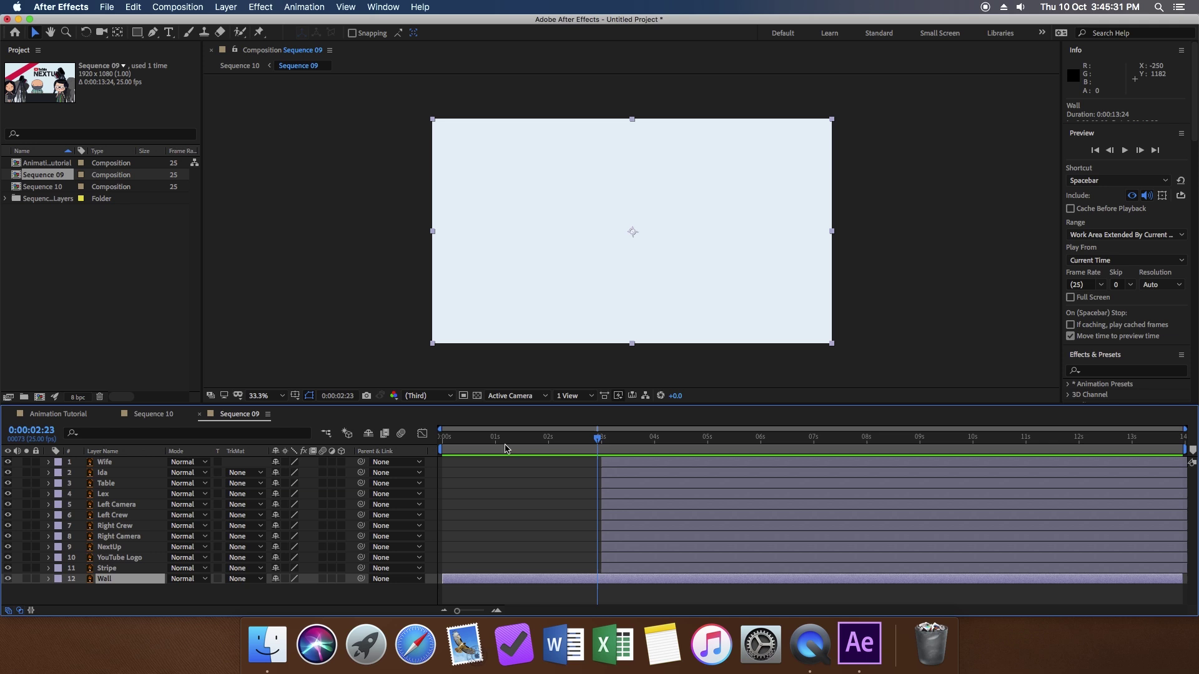
Set a Wall Position keyframe at 0:00:01:14 with the wall centred at 960,540
{"action": "left_click_drag", "start_coordinate": [454, 437], "coordinate": [442, 437]}
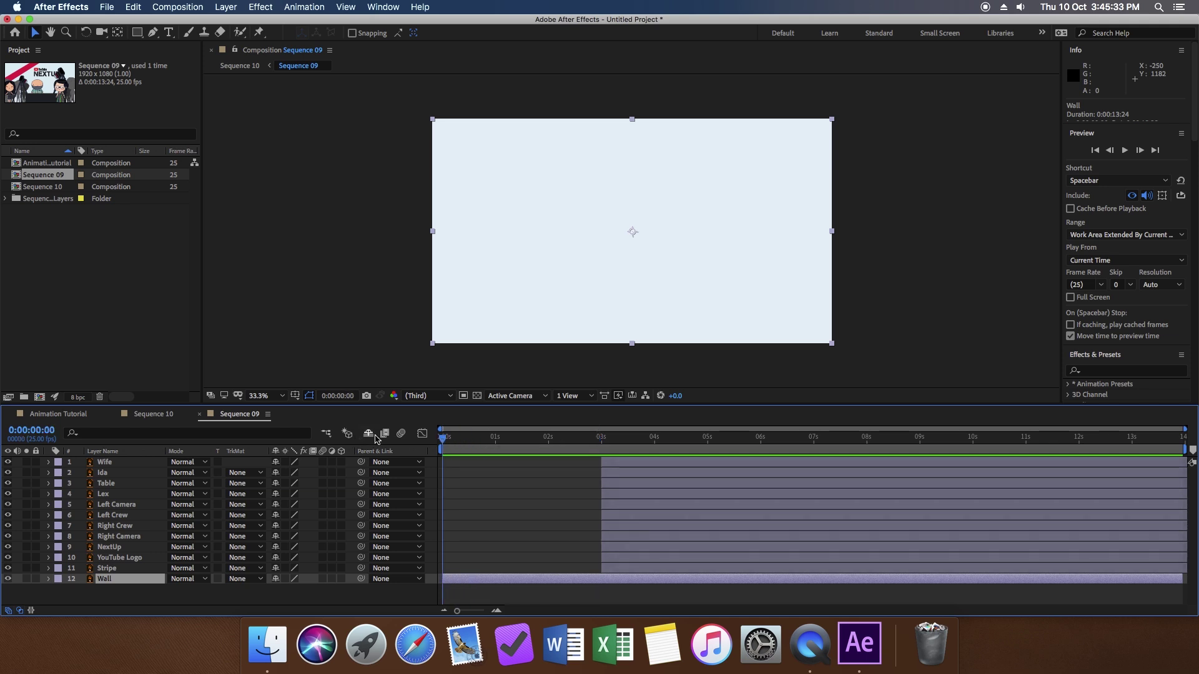
{"action": "left_click", "coordinate": [525, 439]}
{"action": "key", "text": "p"}
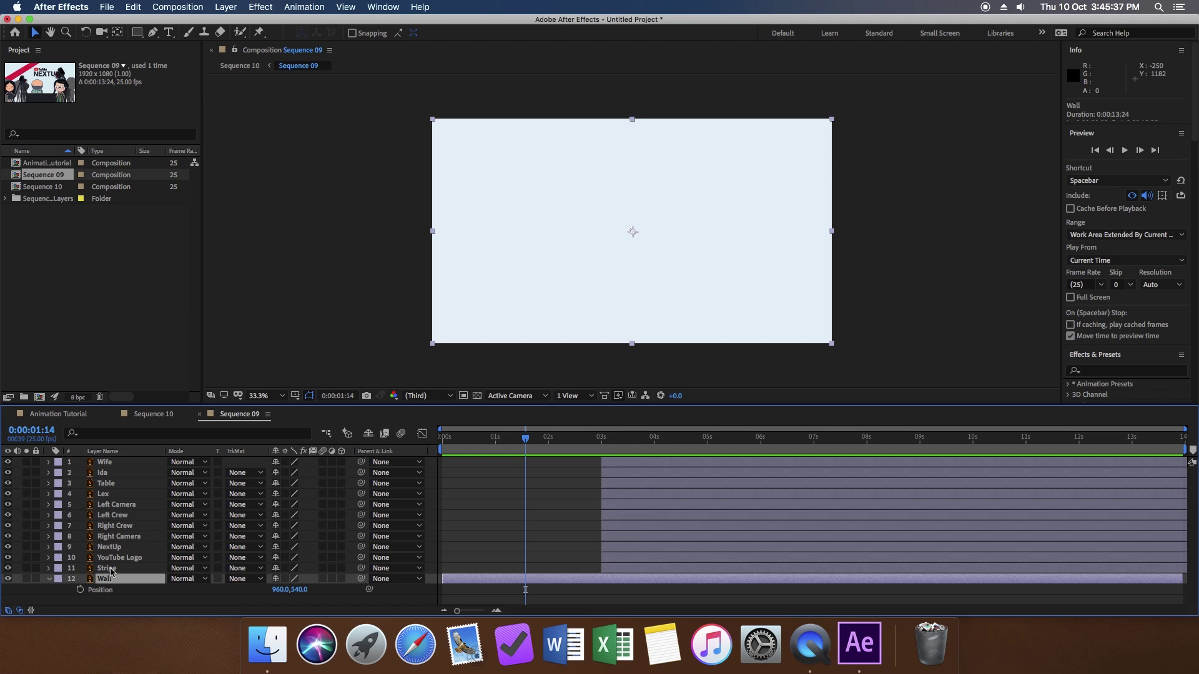
{"action": "left_click", "coordinate": [80, 589]}
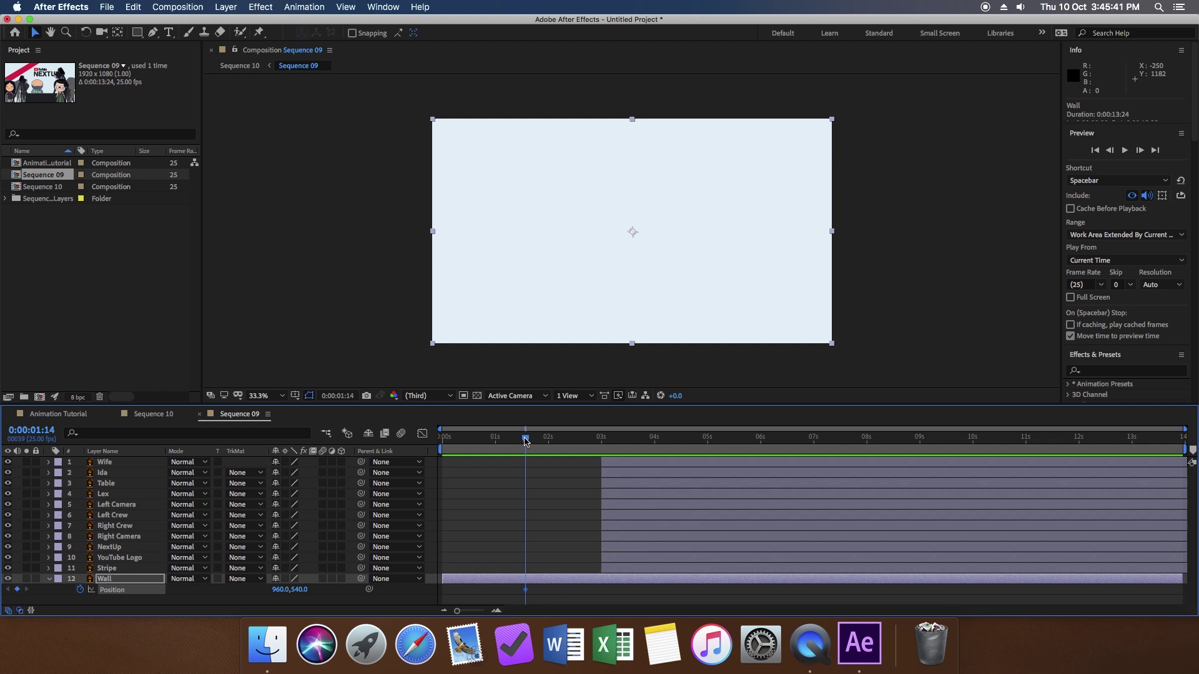
At 0:00 push the Wall off-screen to -1011,540, scrub the slide-in, and shift Stripe's timing
{"action": "left_click_drag", "start_coordinate": [525, 440], "coordinate": [413, 441]}
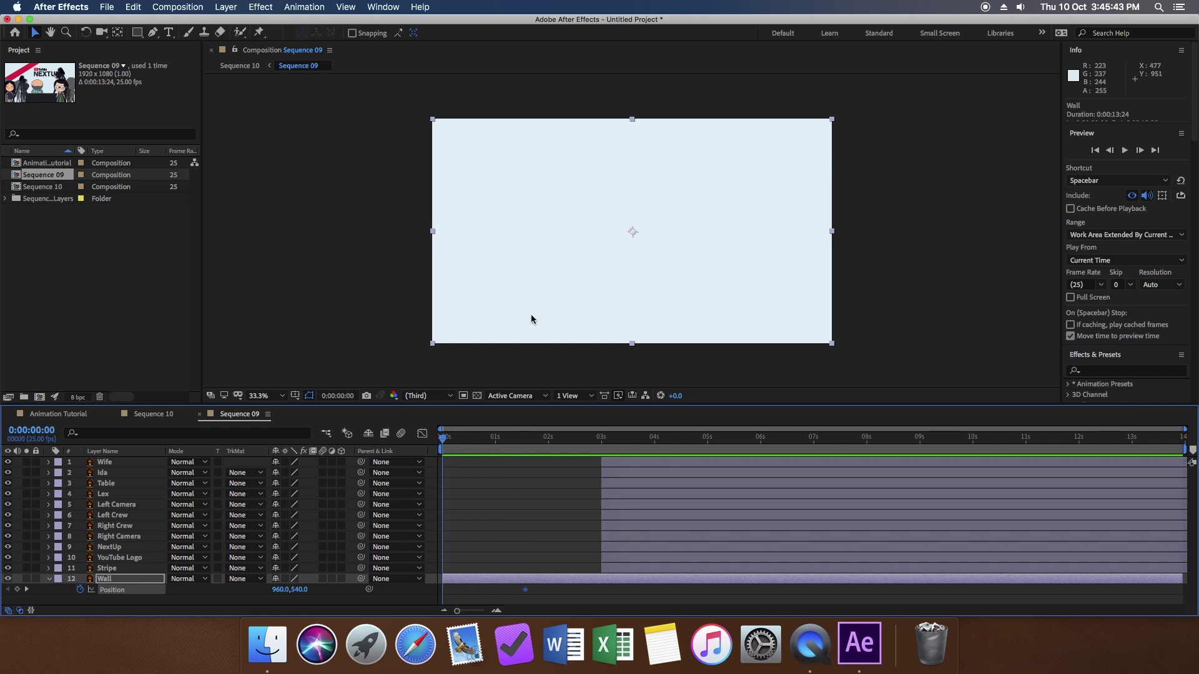
{"action": "left_click_drag", "start_coordinate": [531, 315], "coordinate": [126, 318]}
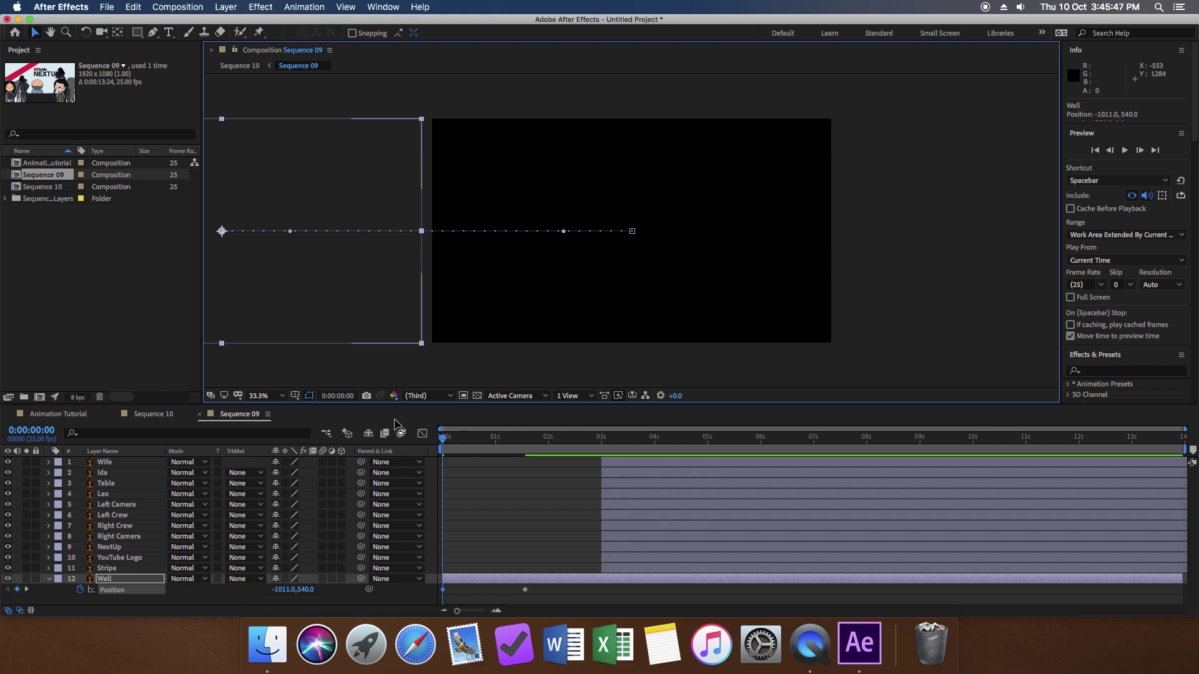
{"action": "left_click_drag", "start_coordinate": [441, 438], "coordinate": [548, 456]}
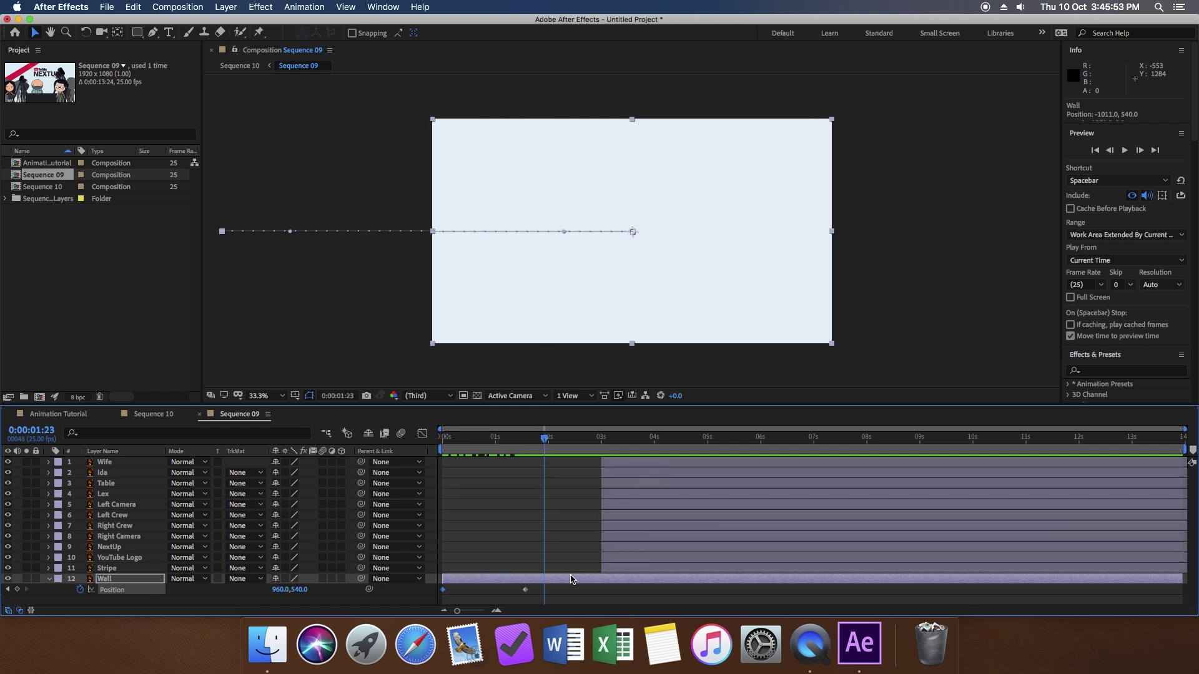
{"action": "left_click_drag", "start_coordinate": [614, 570], "coordinate": [511, 562]}
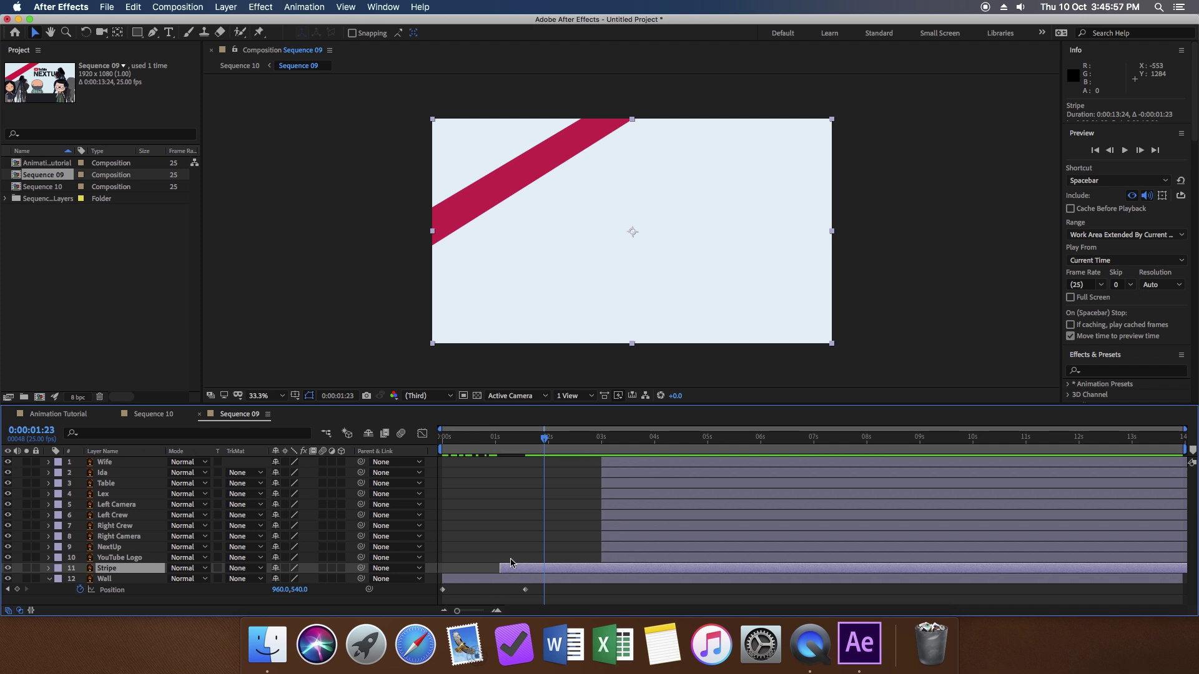
Keyframe Stripe's Position at 960,540 at 0:00:02:10 and -24,540 at 0:00:01:02
{"action": "left_click_drag", "start_coordinate": [493, 444], "coordinate": [565, 449]}
{"action": "key", "text": "p"}
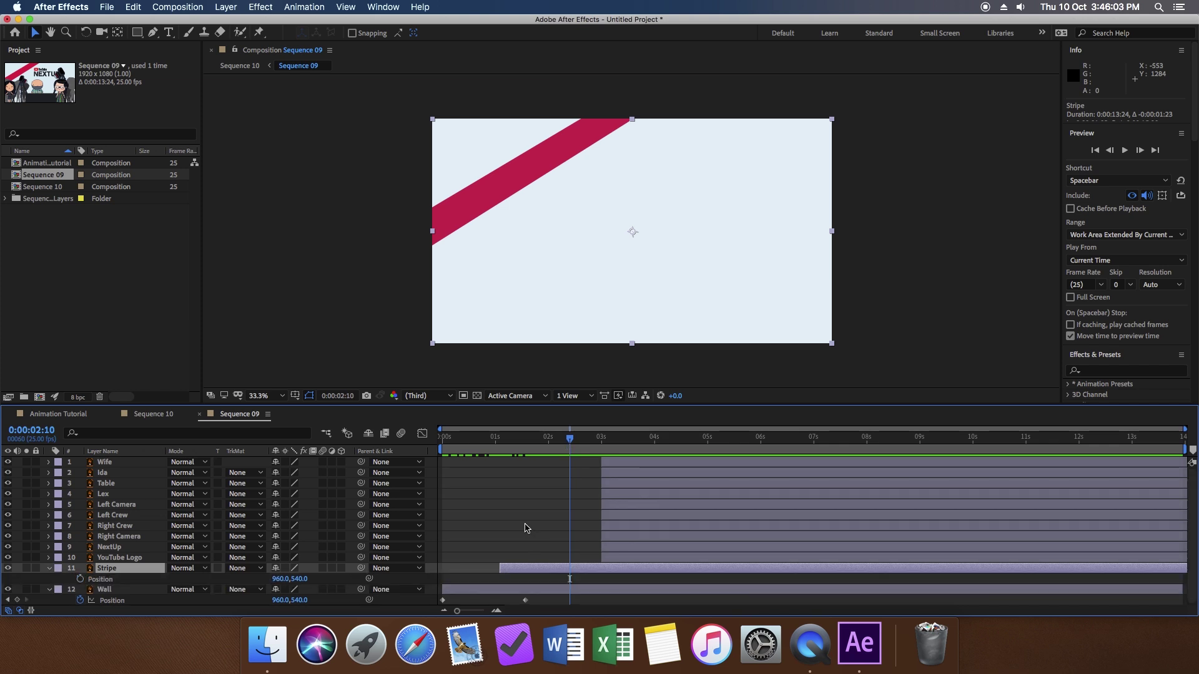
{"action": "left_click", "coordinate": [80, 580]}
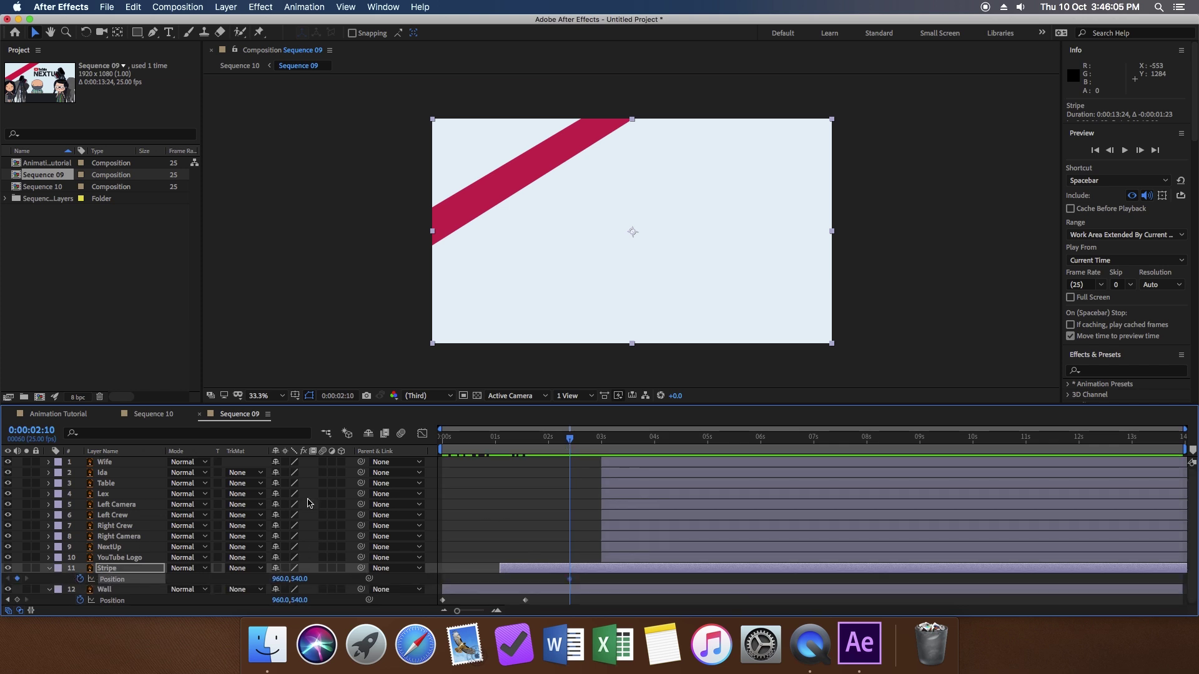
{"action": "left_click_drag", "start_coordinate": [570, 444], "coordinate": [499, 447]}
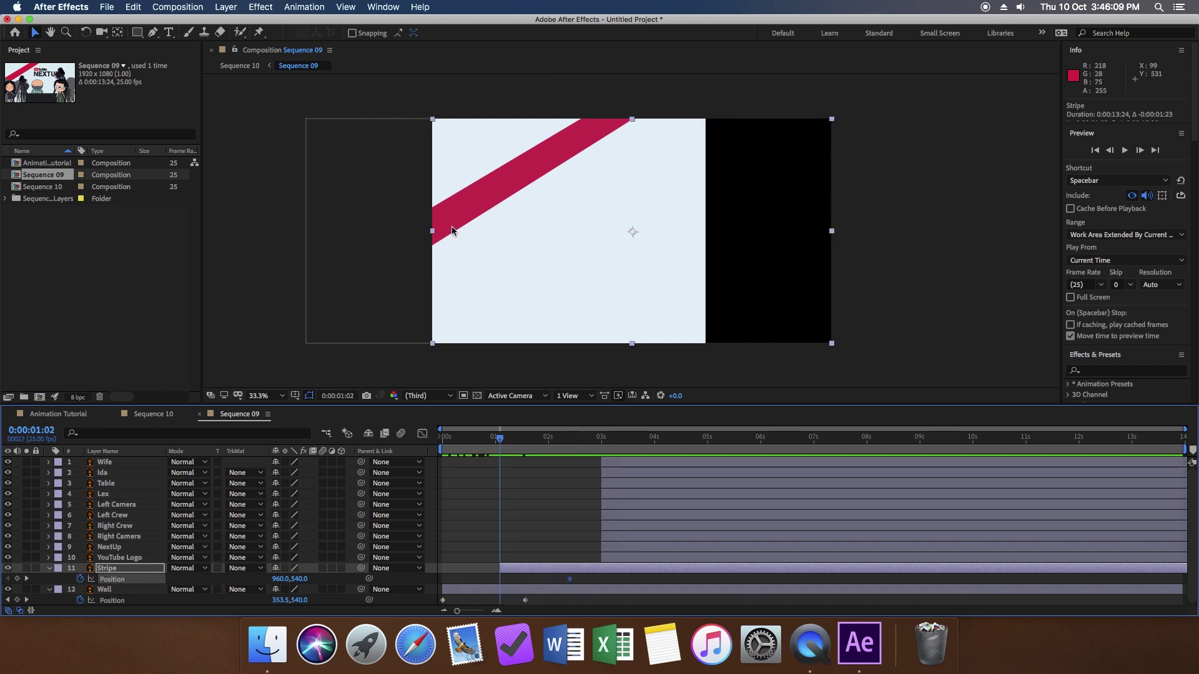
{"action": "left_click_drag", "start_coordinate": [438, 219], "coordinate": [259, 240]}
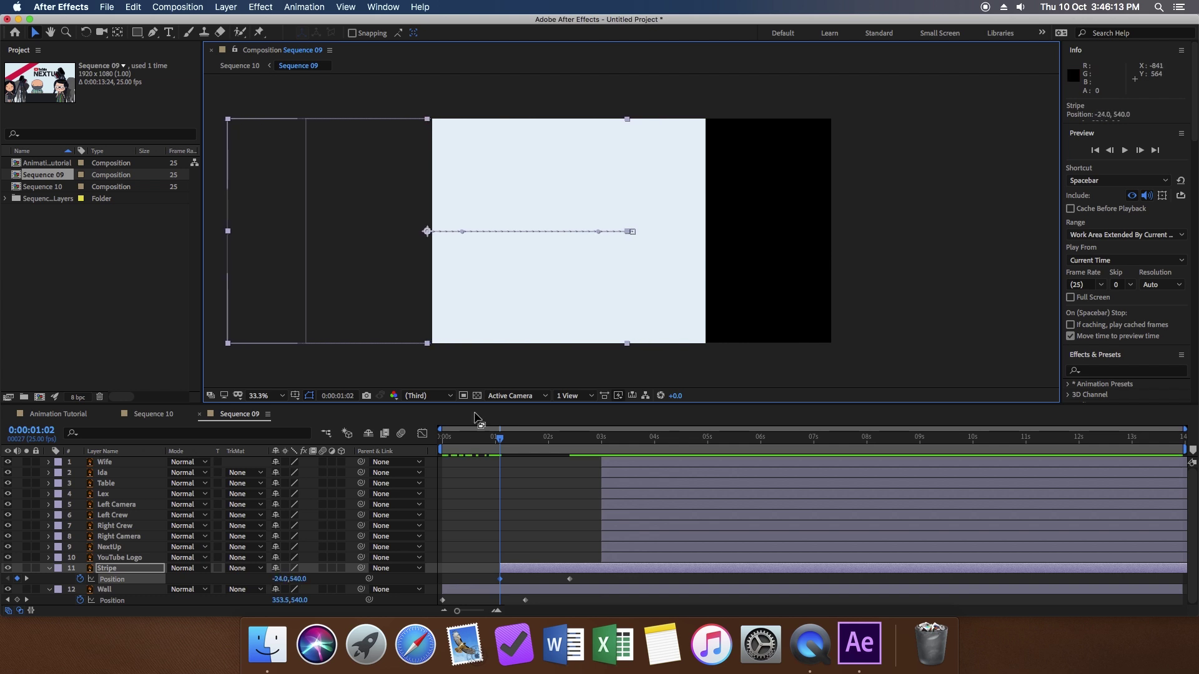
{"action": "left_click_drag", "start_coordinate": [495, 434], "coordinate": [353, 435]}
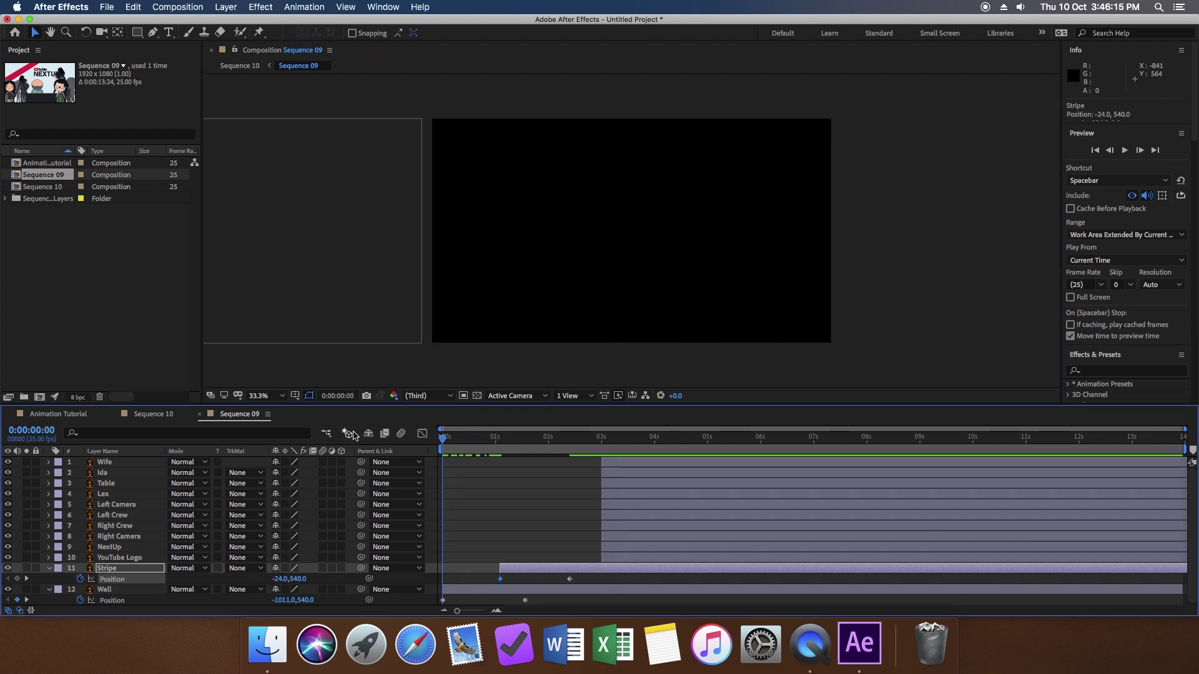
{"action": "key", "text": "space"}
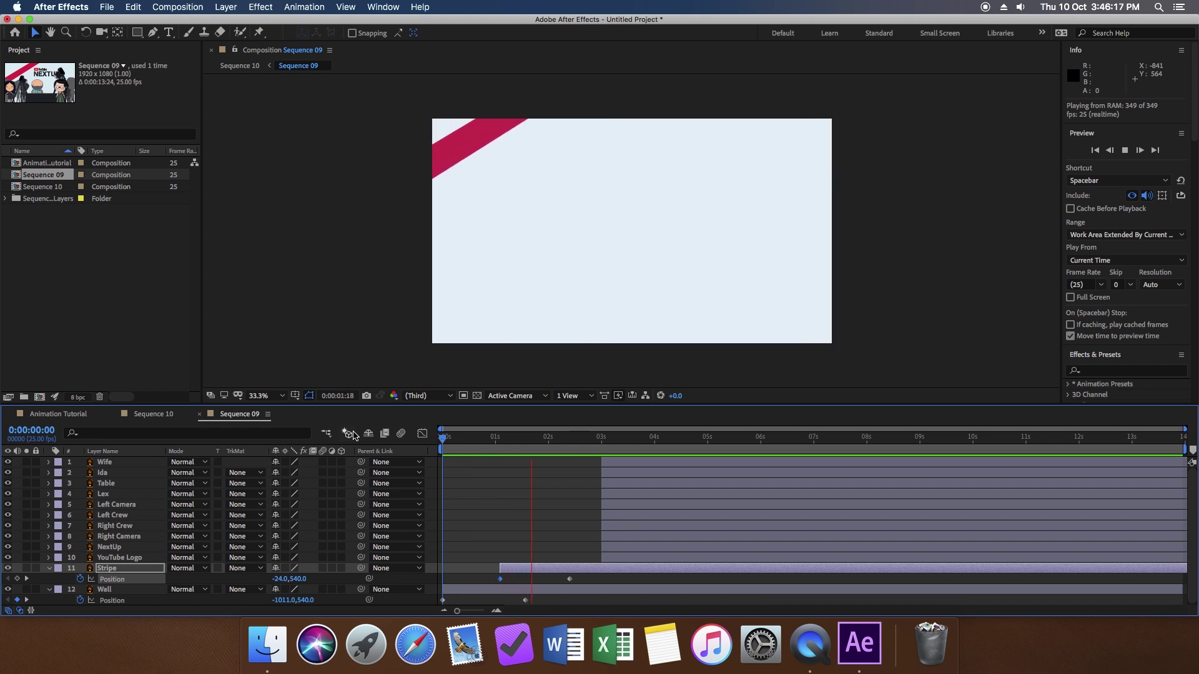
{"action": "key", "text": "space"}
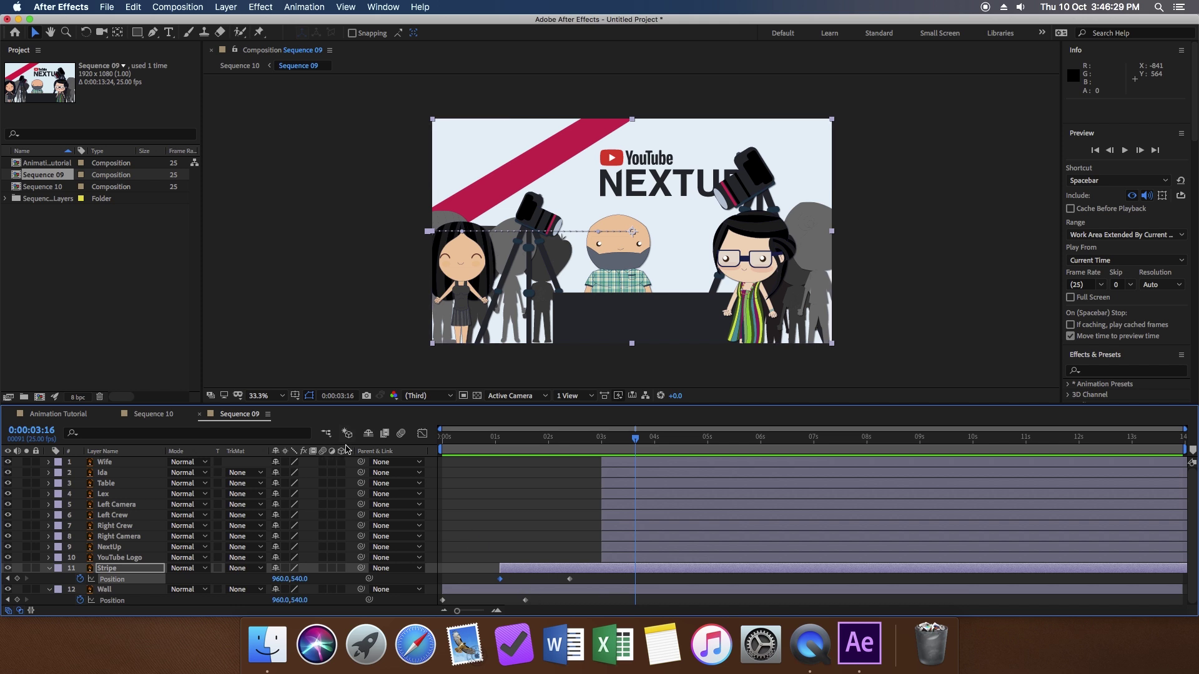
Hide and then restore the Switches column in the timeline
{"action": "right_click", "coordinate": [320, 454]}
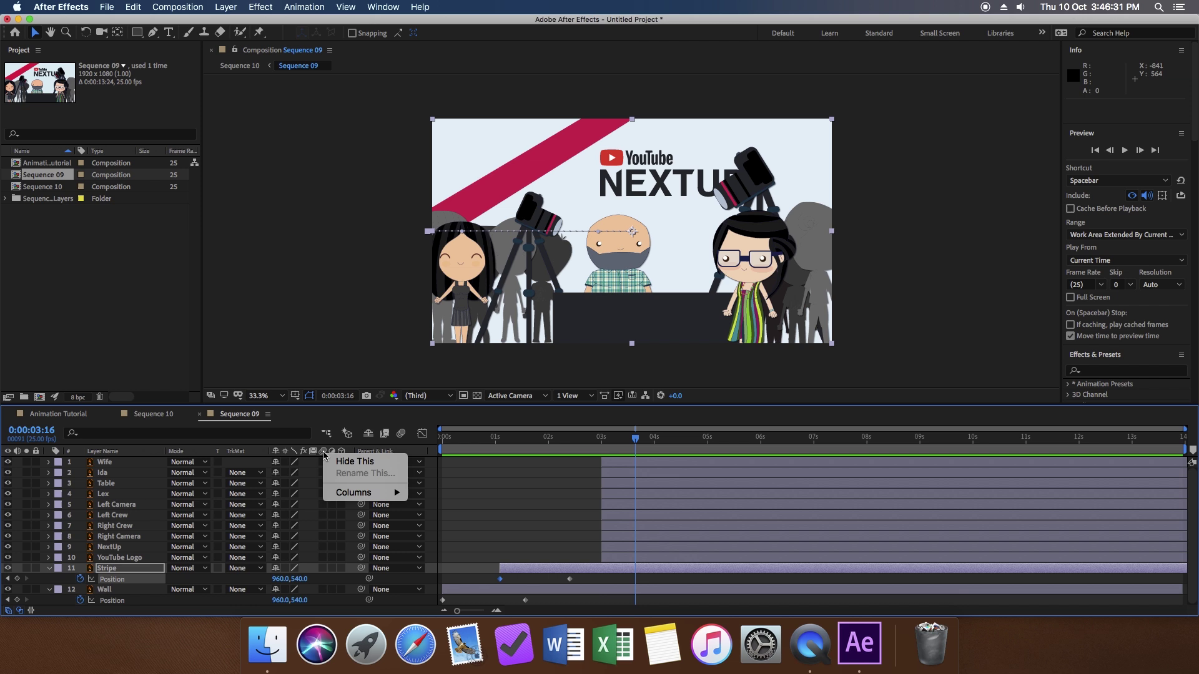
{"action": "mouse_move", "coordinate": [354, 497]}
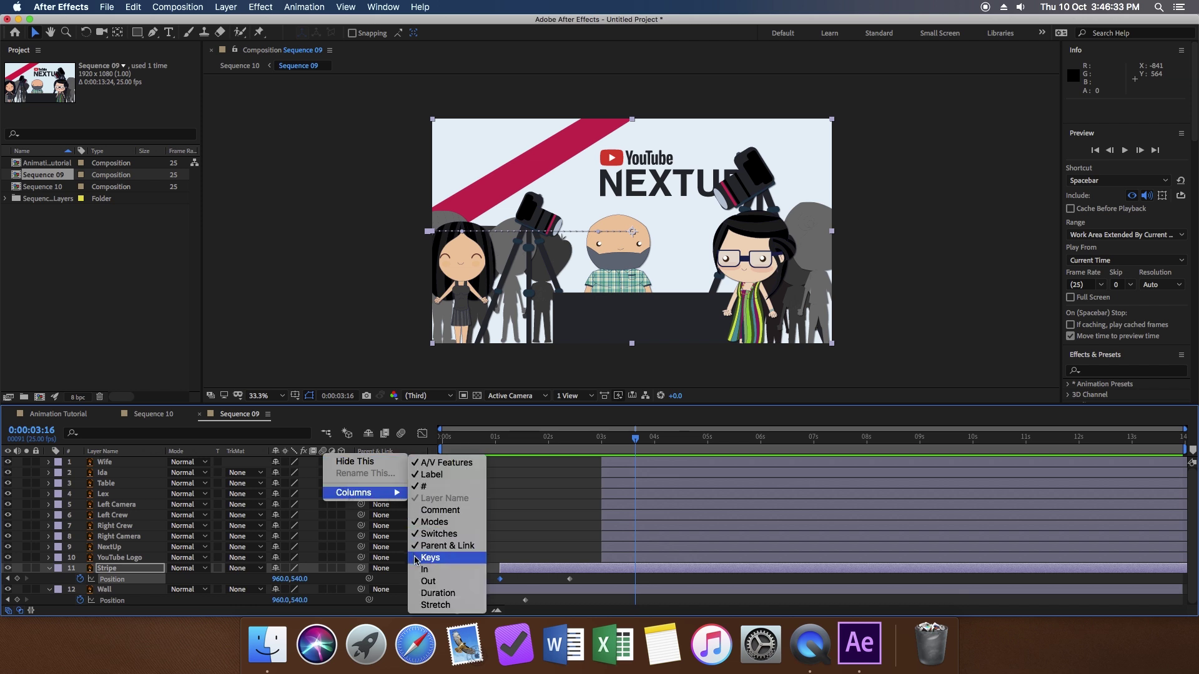
{"action": "left_click", "coordinate": [439, 533]}
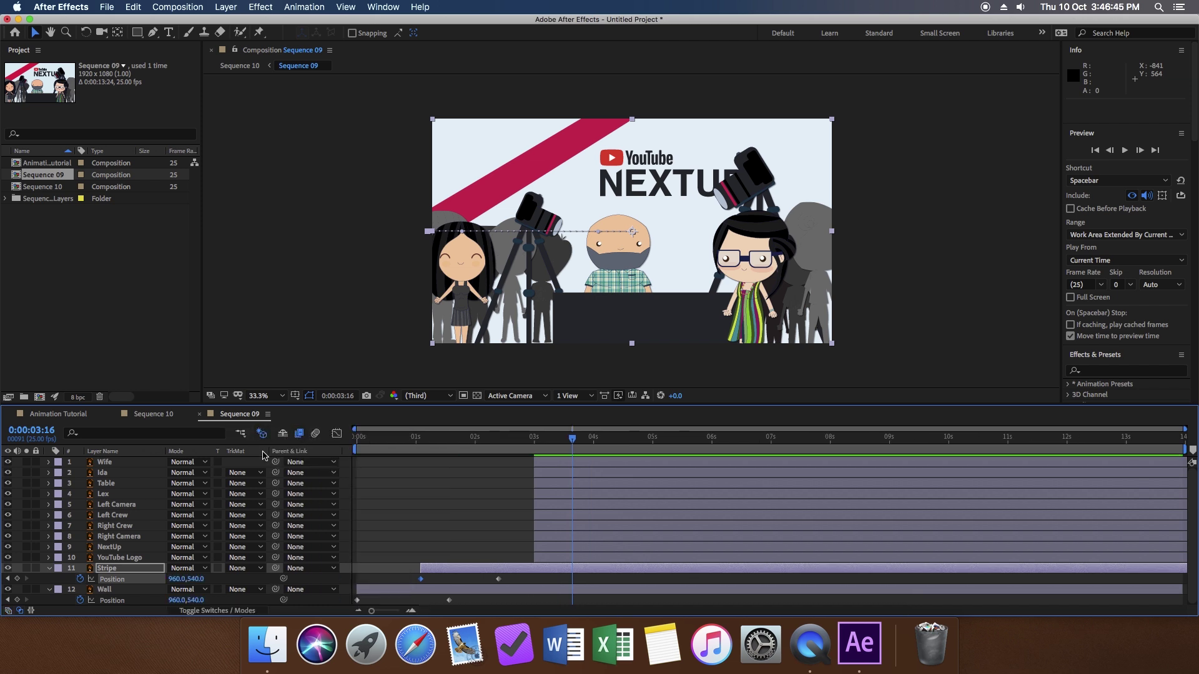
{"action": "right_click", "coordinate": [262, 452]}
{"action": "mouse_move", "coordinate": [308, 498]}
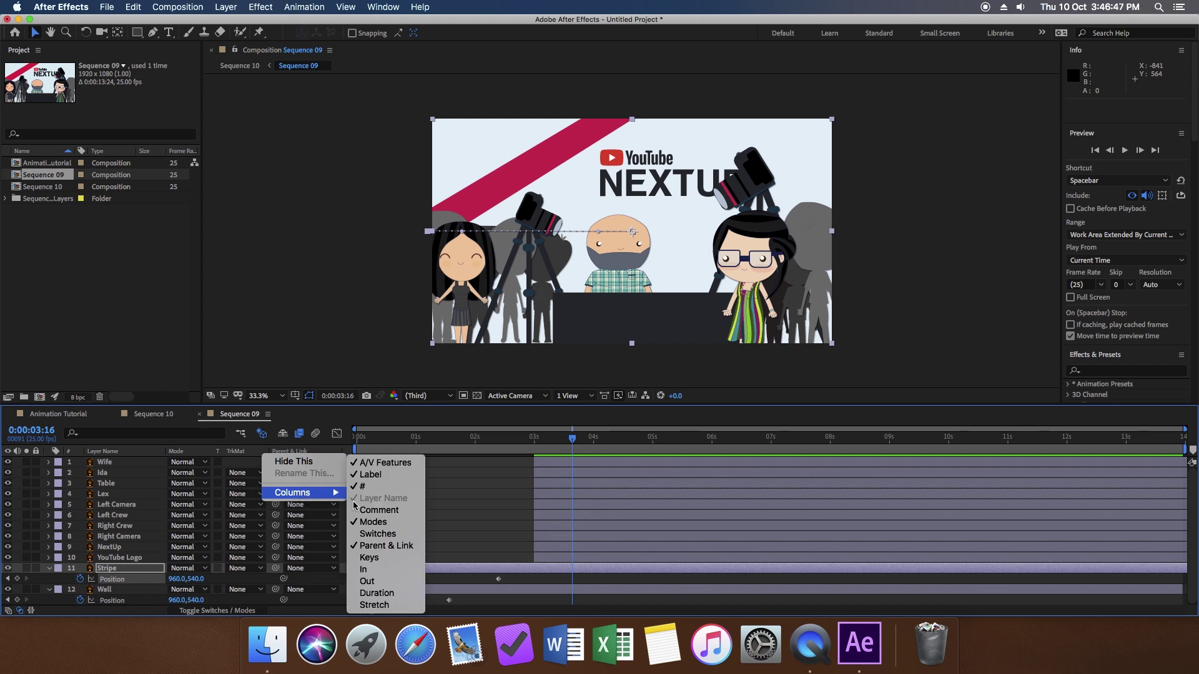
{"action": "left_click", "coordinate": [359, 535]}
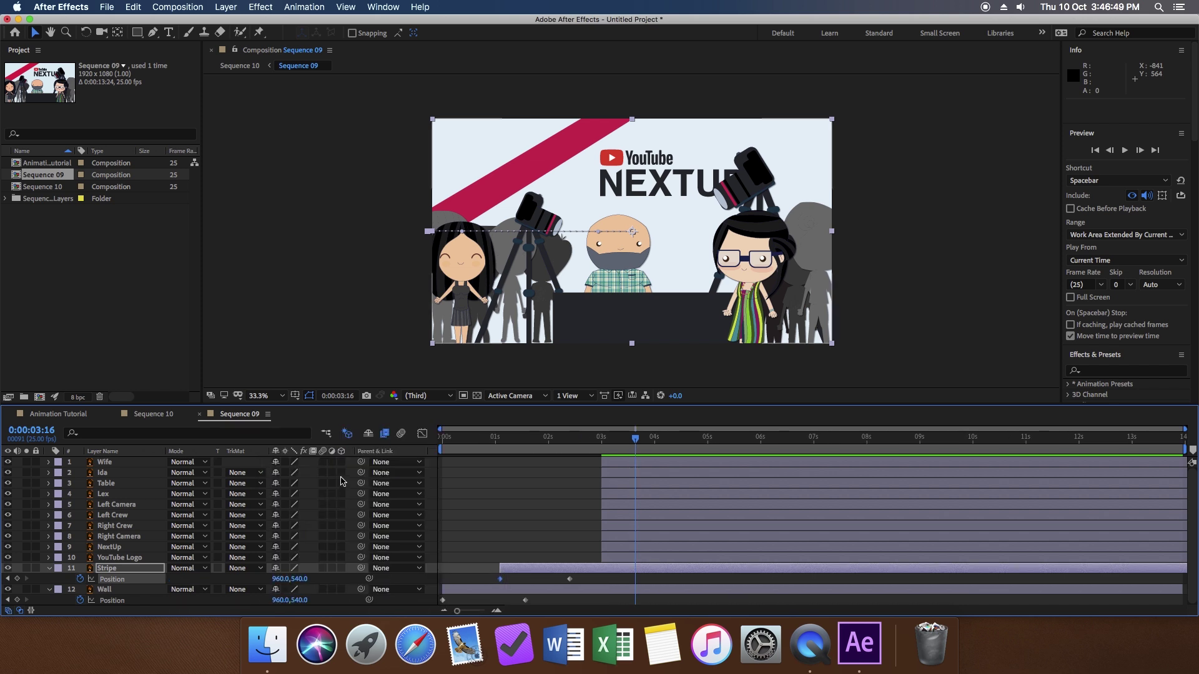
Enable composition motion blur, select all layers, and preview the animation from the start
{"action": "left_click", "coordinate": [402, 434]}
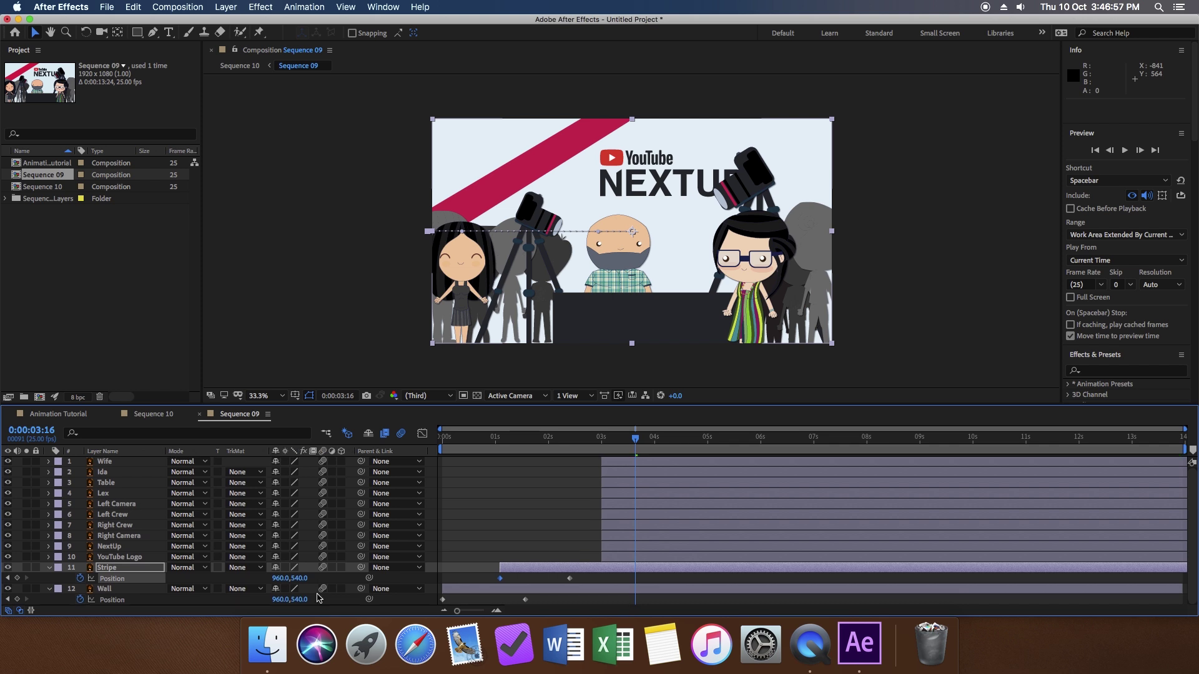
{"action": "key", "text": "super+a"}
{"action": "key", "text": "u"}
{"action": "key", "text": "Home"}
{"action": "key", "text": "space"}
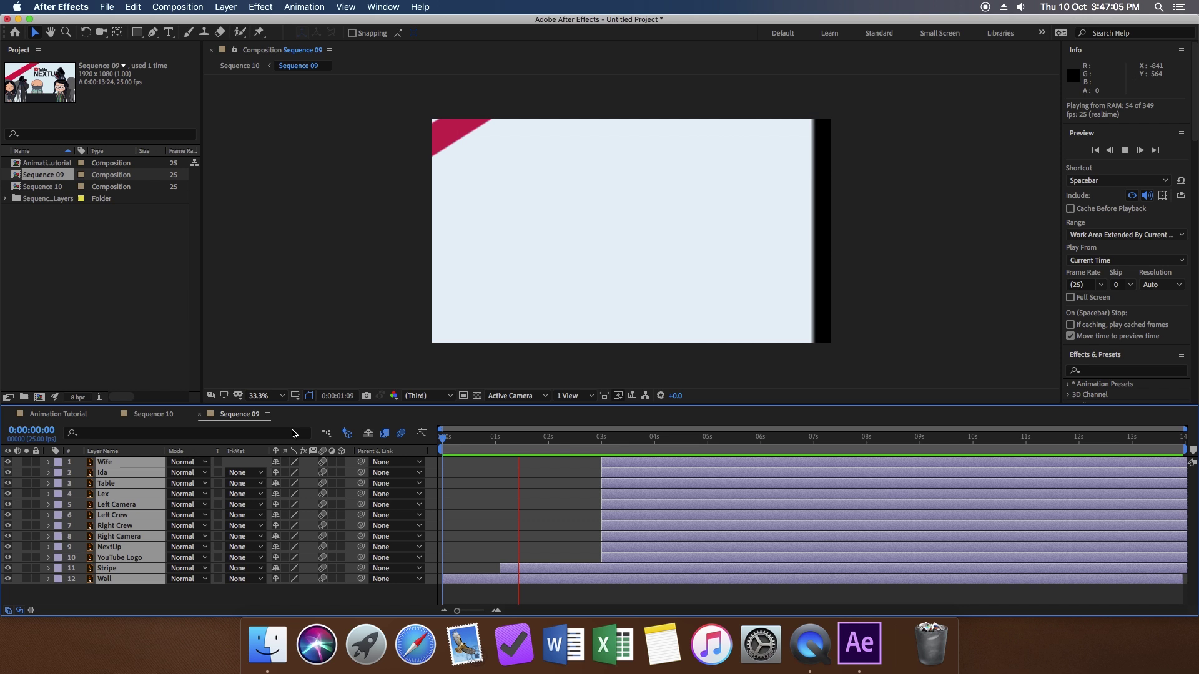
{"action": "key", "text": "space"}
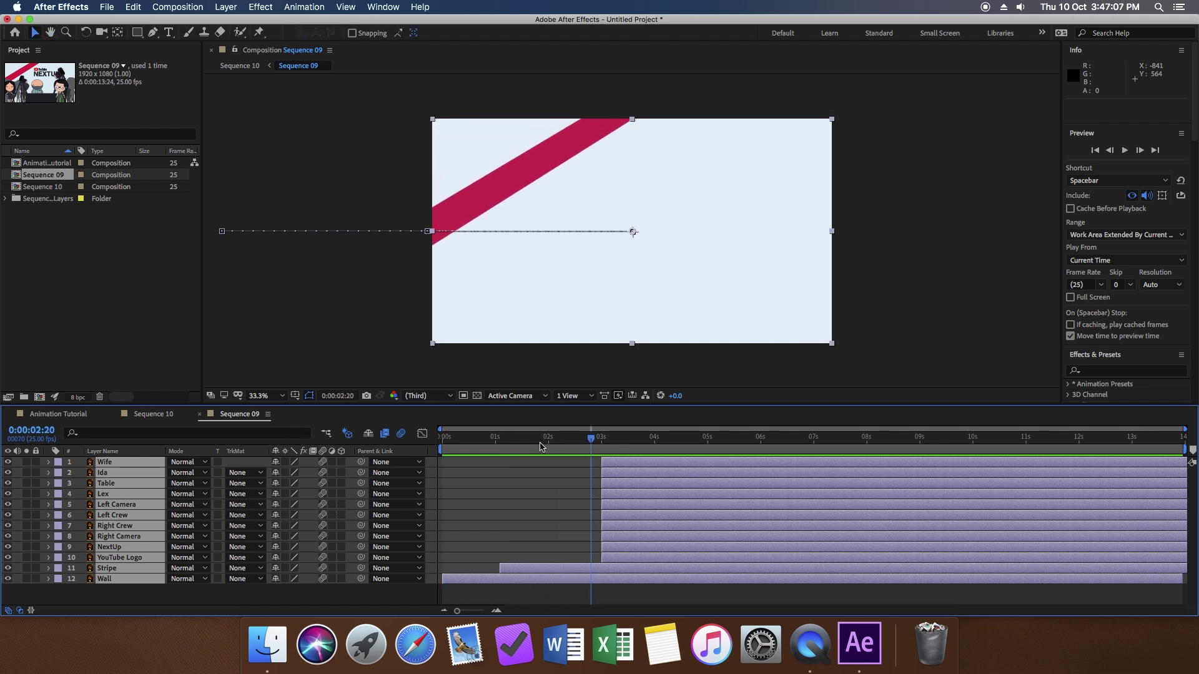
{"action": "left_click_drag", "start_coordinate": [541, 442], "coordinate": [484, 445]}
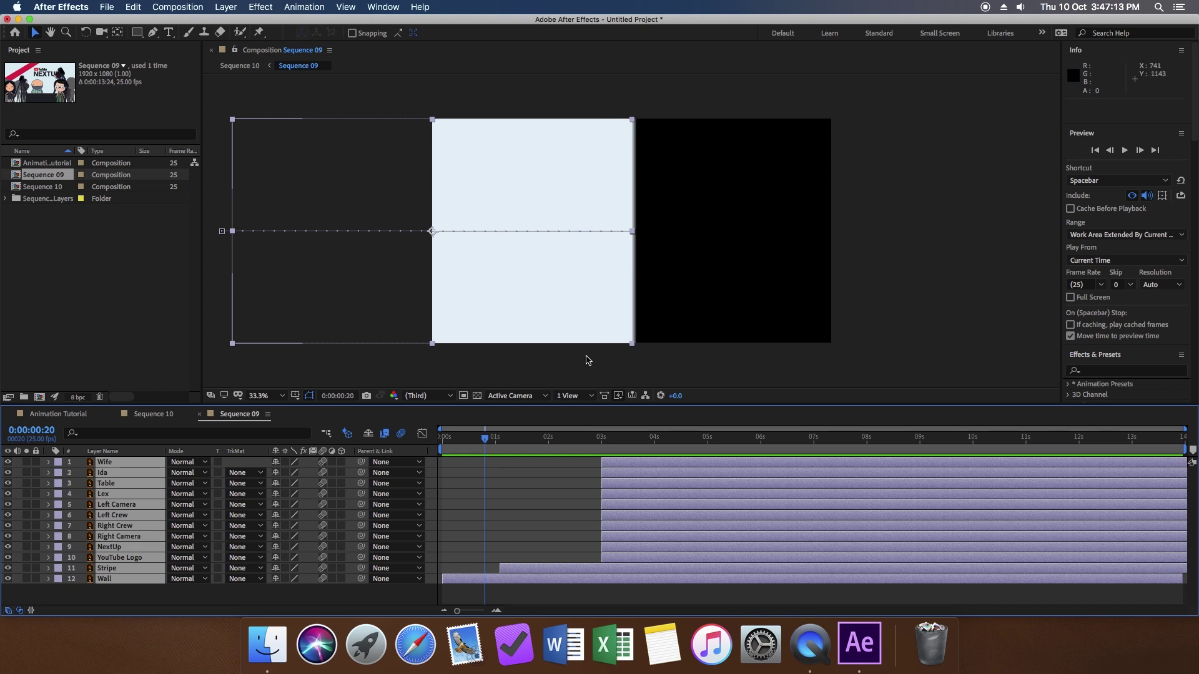
Apply Easy Ease to the Wall layer's Position keyframes
{"action": "left_click_drag", "start_coordinate": [484, 439], "coordinate": [594, 460]}
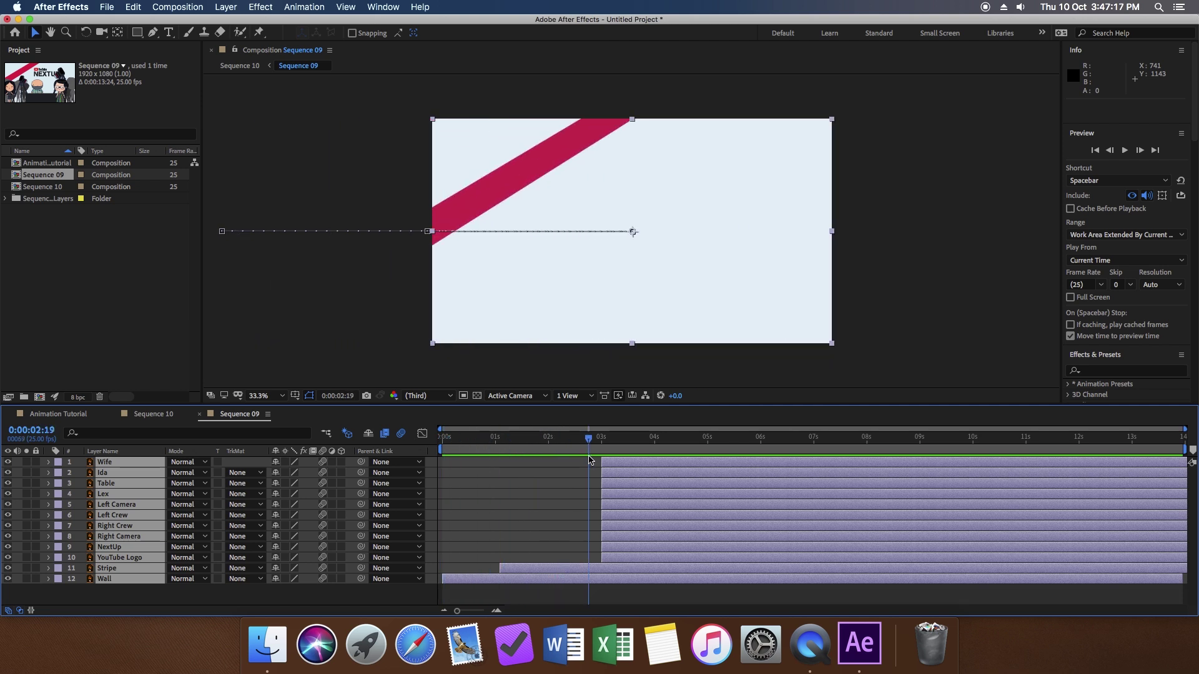
{"action": "key", "text": "u"}
{"action": "left_click", "coordinate": [444, 602]}
{"action": "right_click", "coordinate": [443, 602]}
{"action": "mouse_move", "coordinate": [450, 605]}
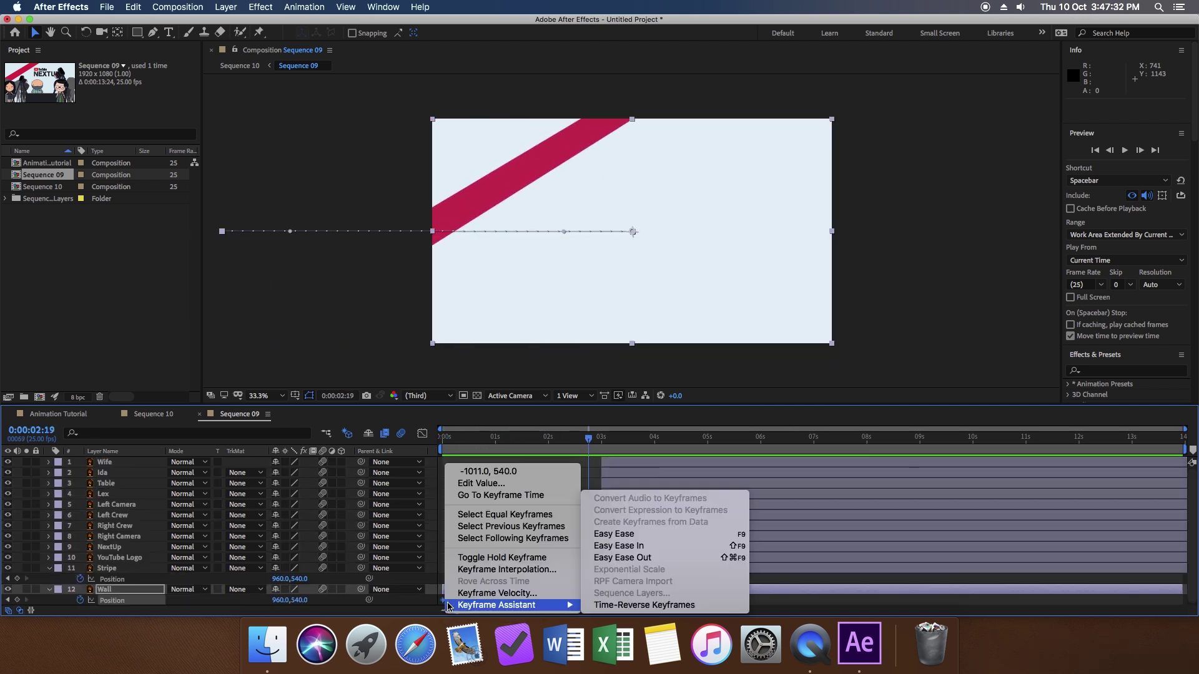
{"action": "left_click", "coordinate": [599, 534]}
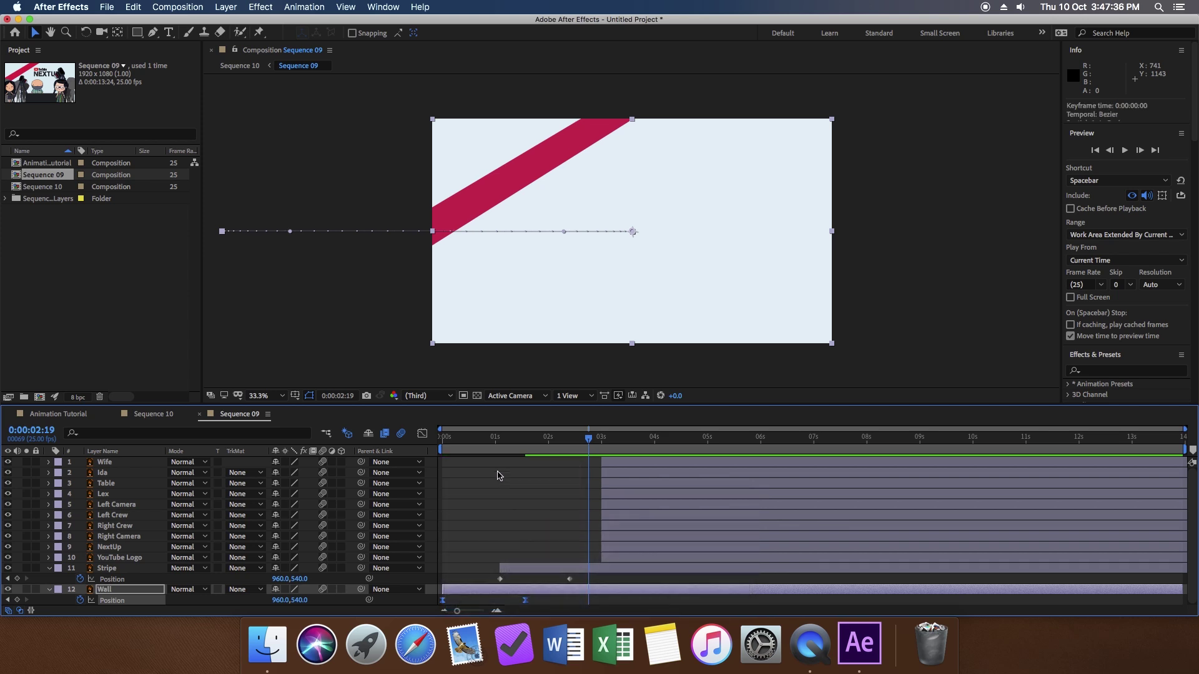
Apply Easy Ease to both Stripe Position keyframes and preview from the start
{"action": "left_click_drag", "start_coordinate": [585, 578], "coordinate": [494, 587]}
{"action": "right_click", "coordinate": [499, 581]}
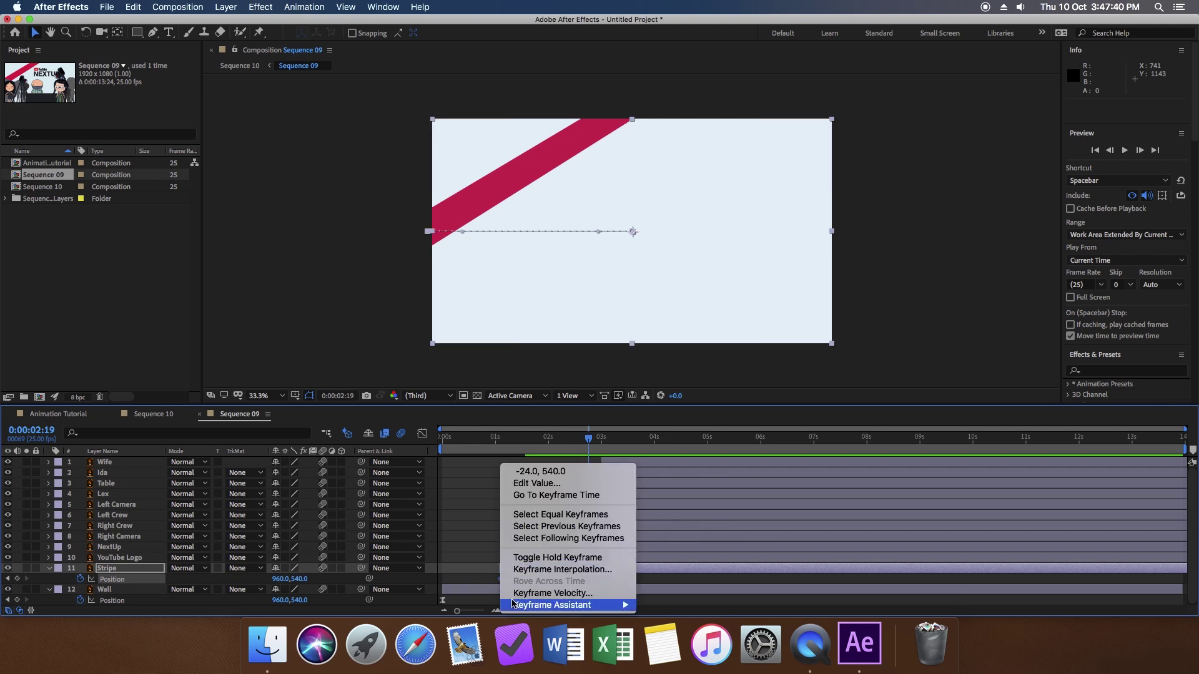
{"action": "mouse_move", "coordinate": [596, 606]}
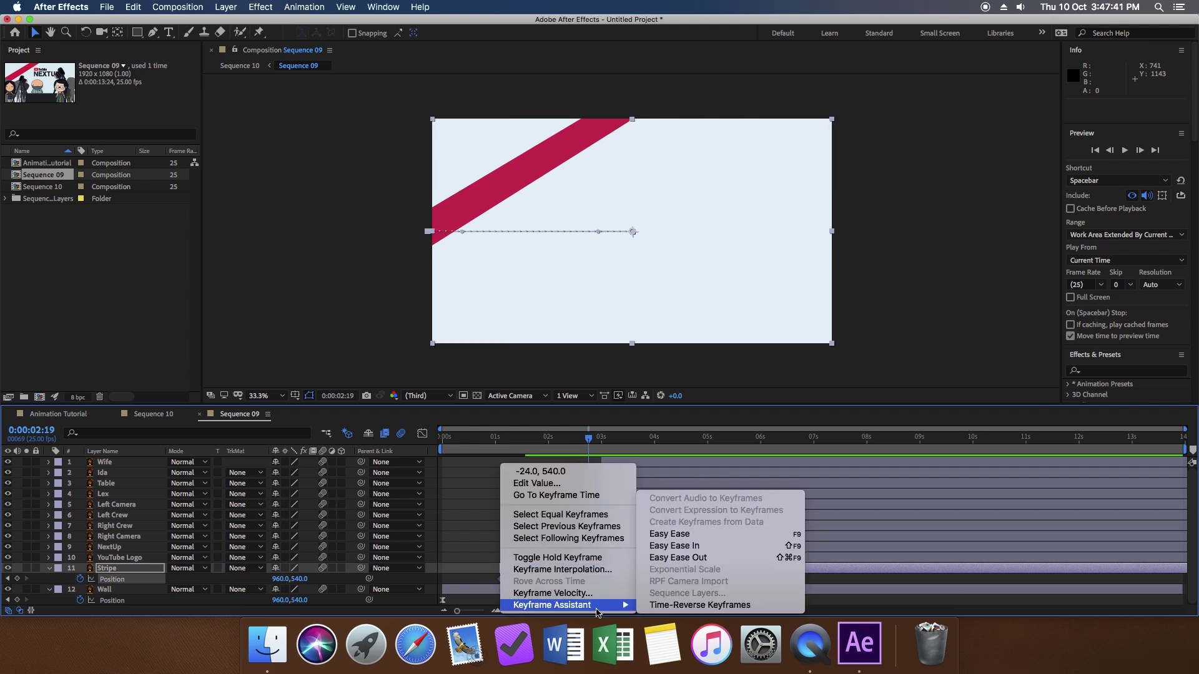
{"action": "left_click", "coordinate": [653, 536]}
{"action": "key", "text": "Home"}
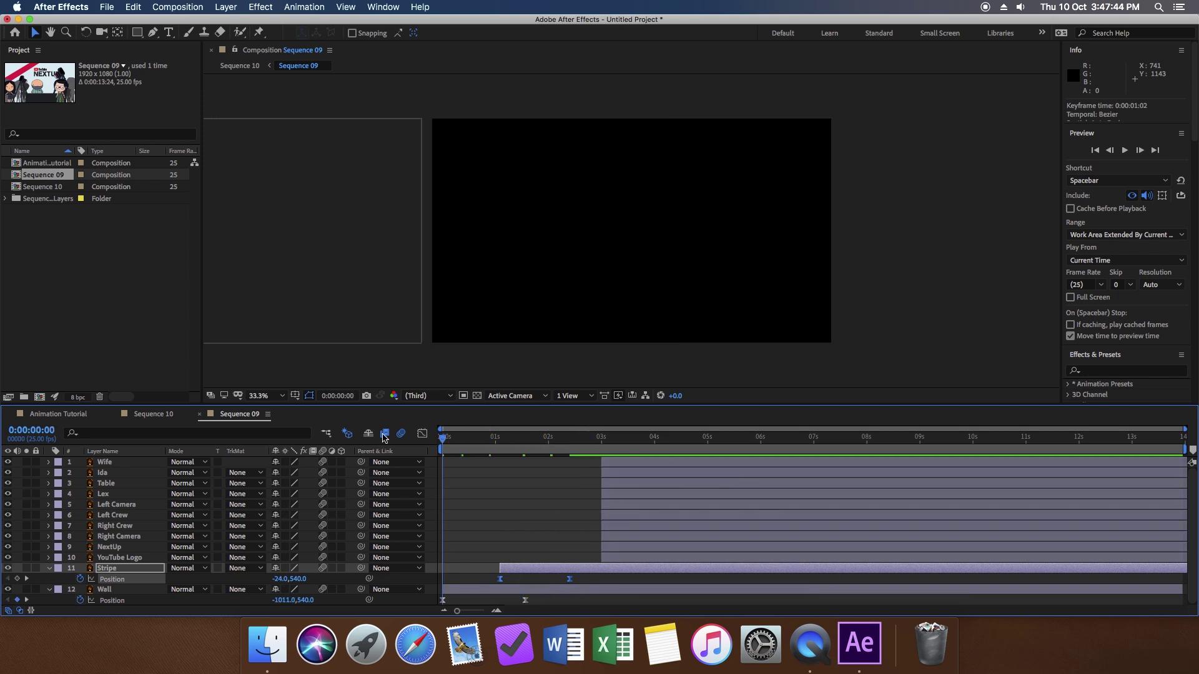
{"action": "key", "text": "space"}
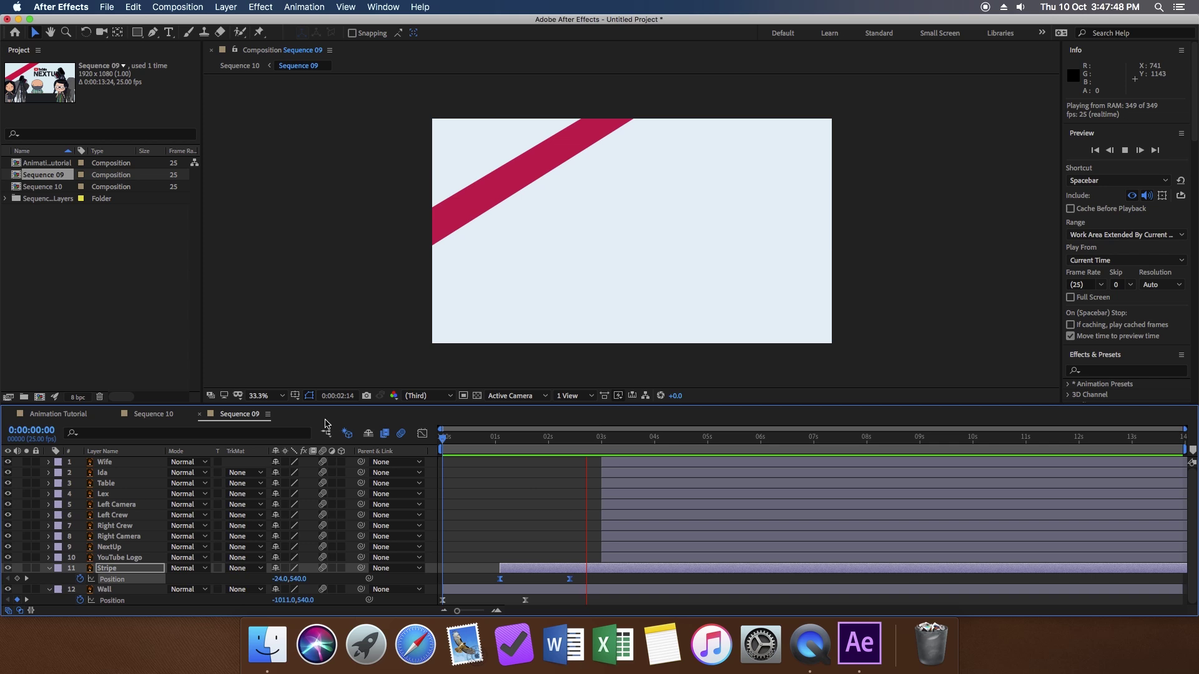
{"action": "key", "text": "space"}
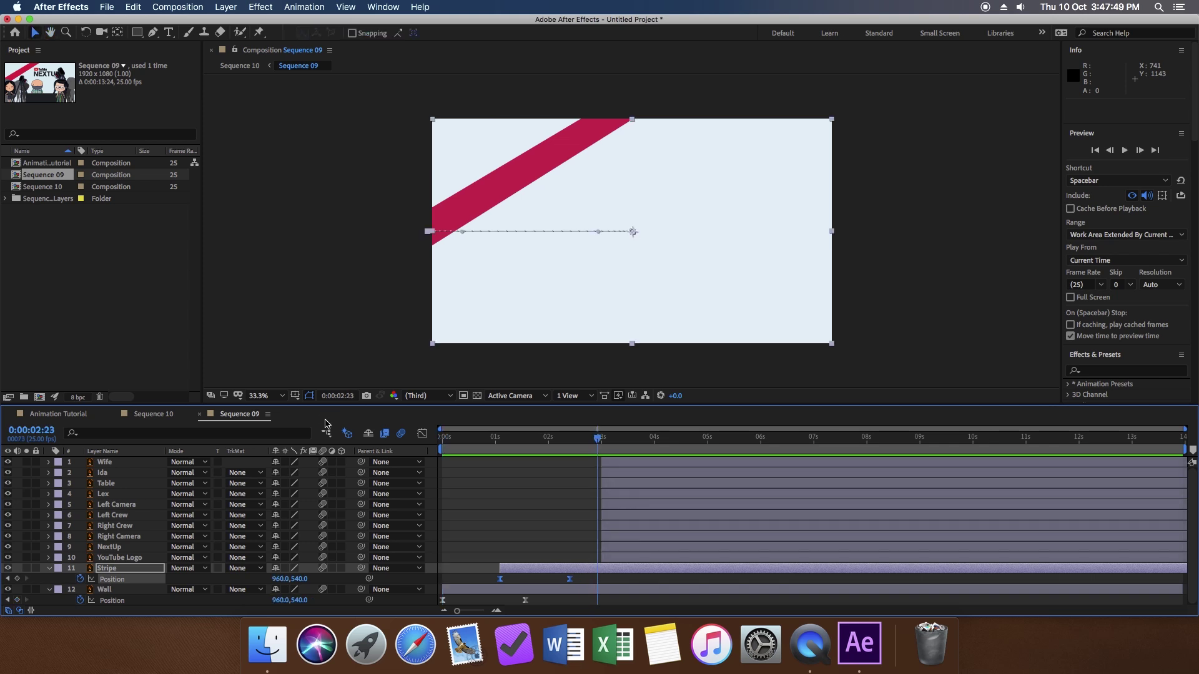
In the speed graph, drag Stripe's influence handle left so its speed peaks early
{"action": "left_click", "coordinate": [423, 435]}
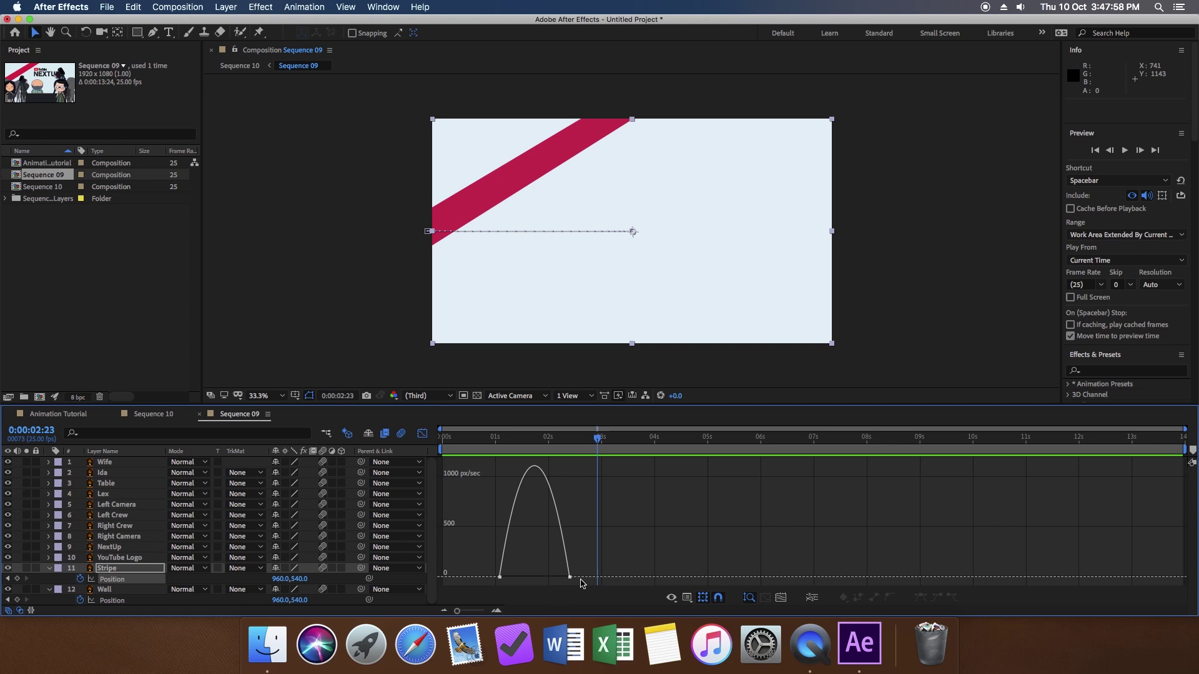
{"action": "left_click", "coordinate": [568, 565]}
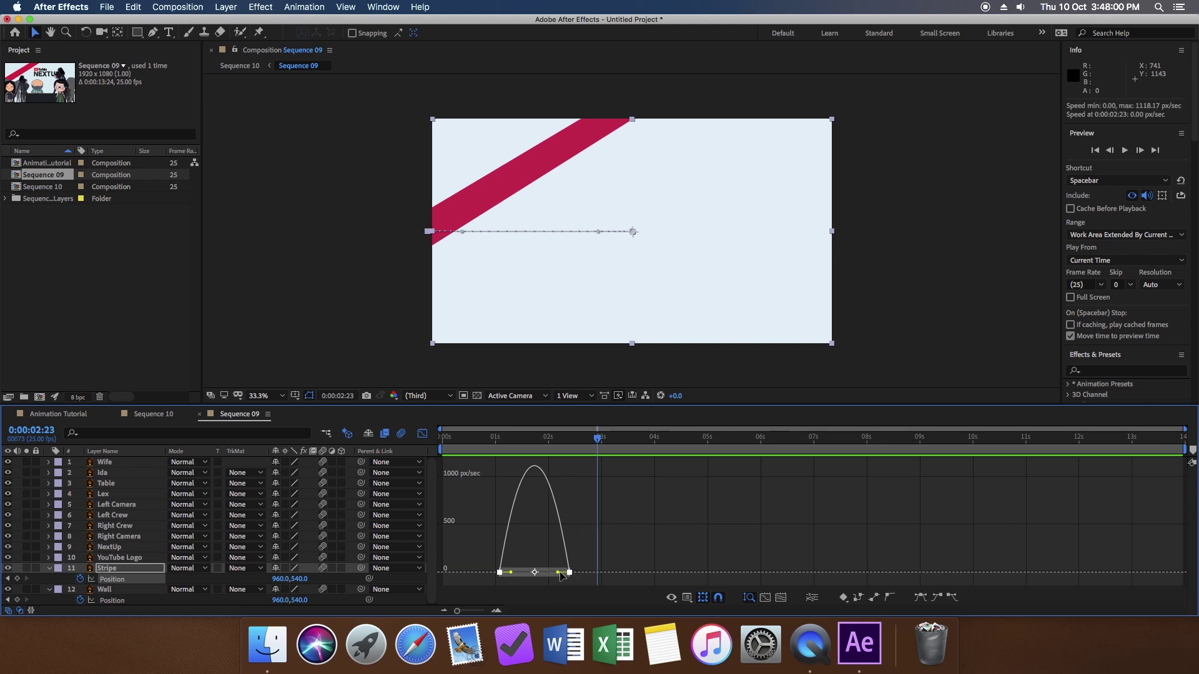
{"action": "left_click_drag", "start_coordinate": [559, 572], "coordinate": [525, 575]}
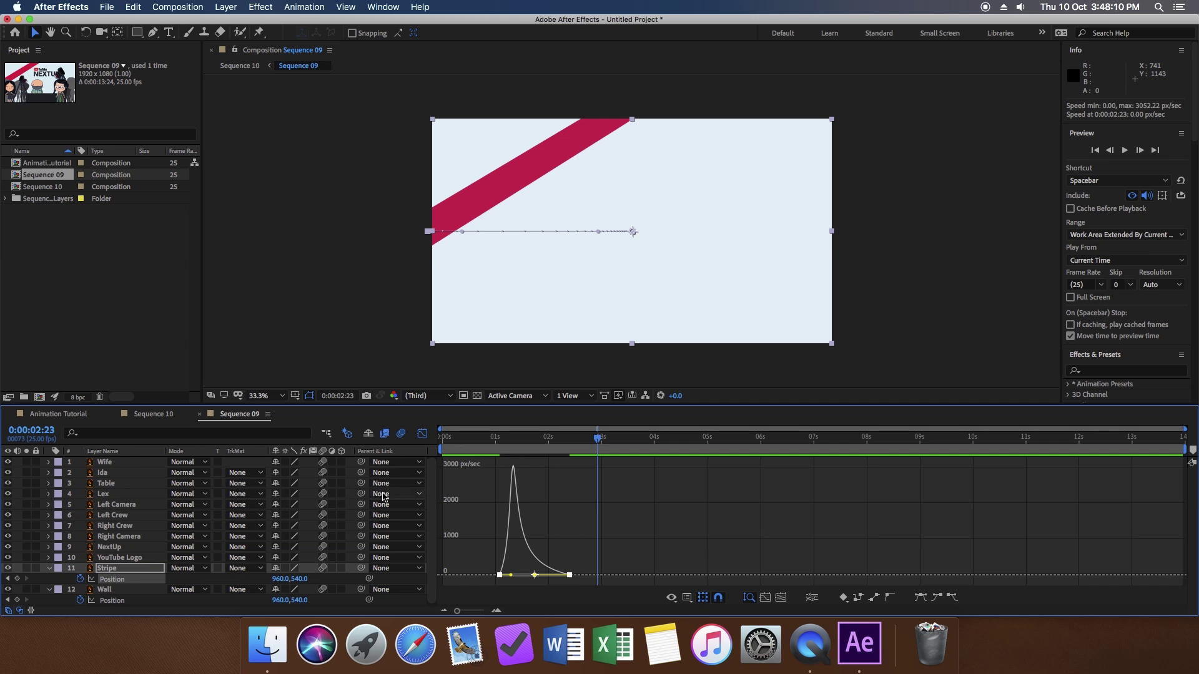
Select Wall's Position keyframes and drag its influence handle left for an early speed spike
{"action": "left_click", "coordinate": [166, 590]}
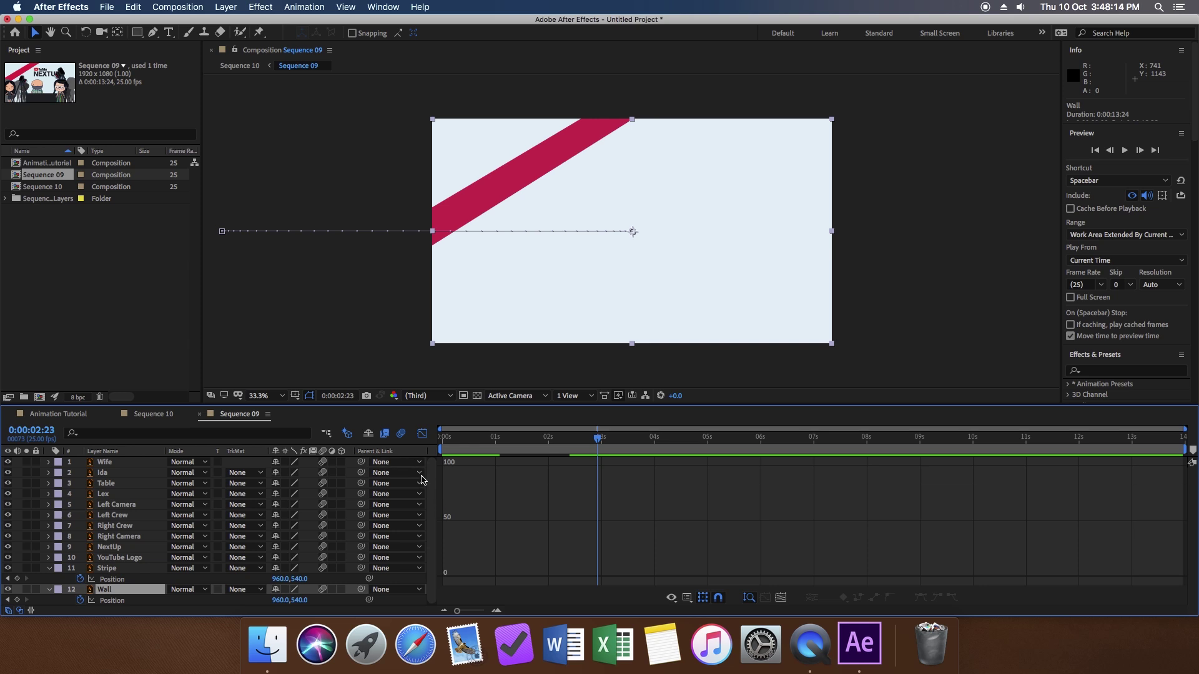
{"action": "left_click", "coordinate": [423, 436]}
{"action": "left_click", "coordinate": [537, 600]}
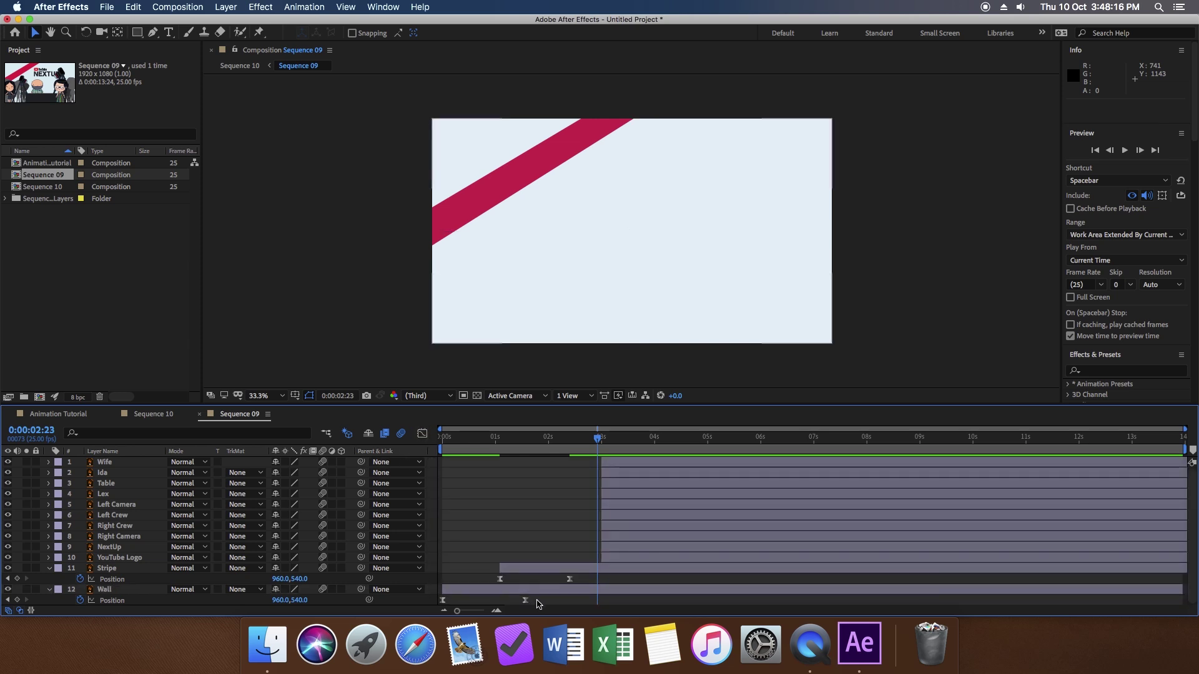
{"action": "left_click_drag", "start_coordinate": [432, 604], "coordinate": [433, 605]}
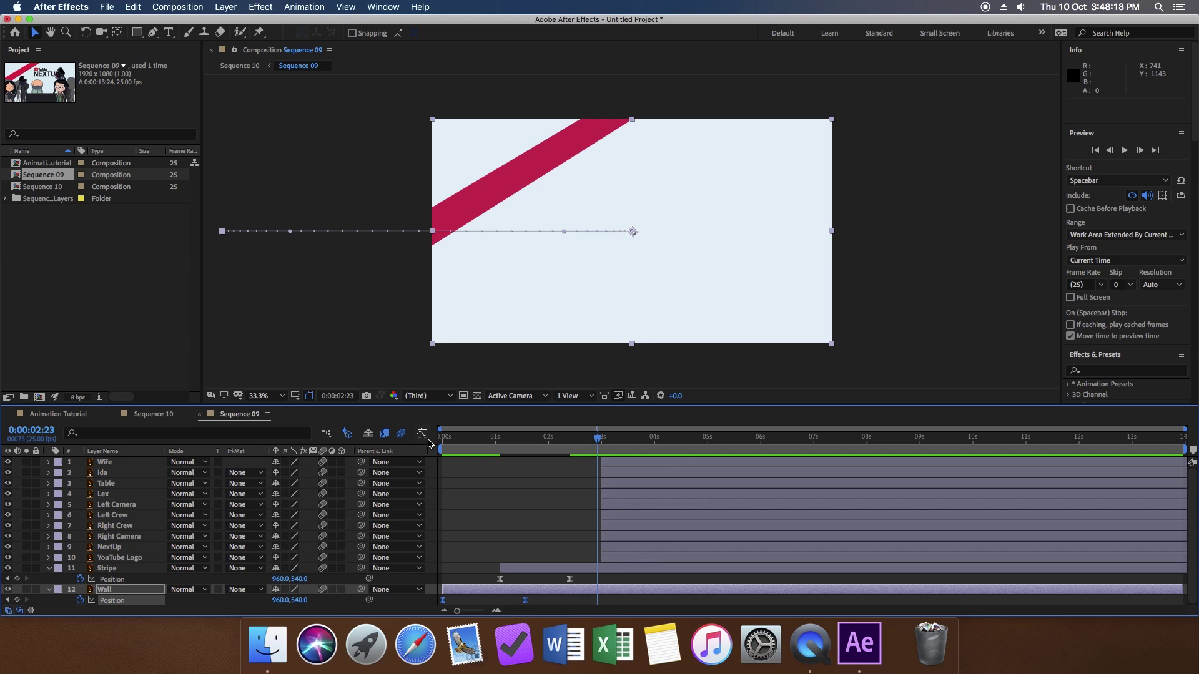
{"action": "left_click", "coordinate": [423, 436]}
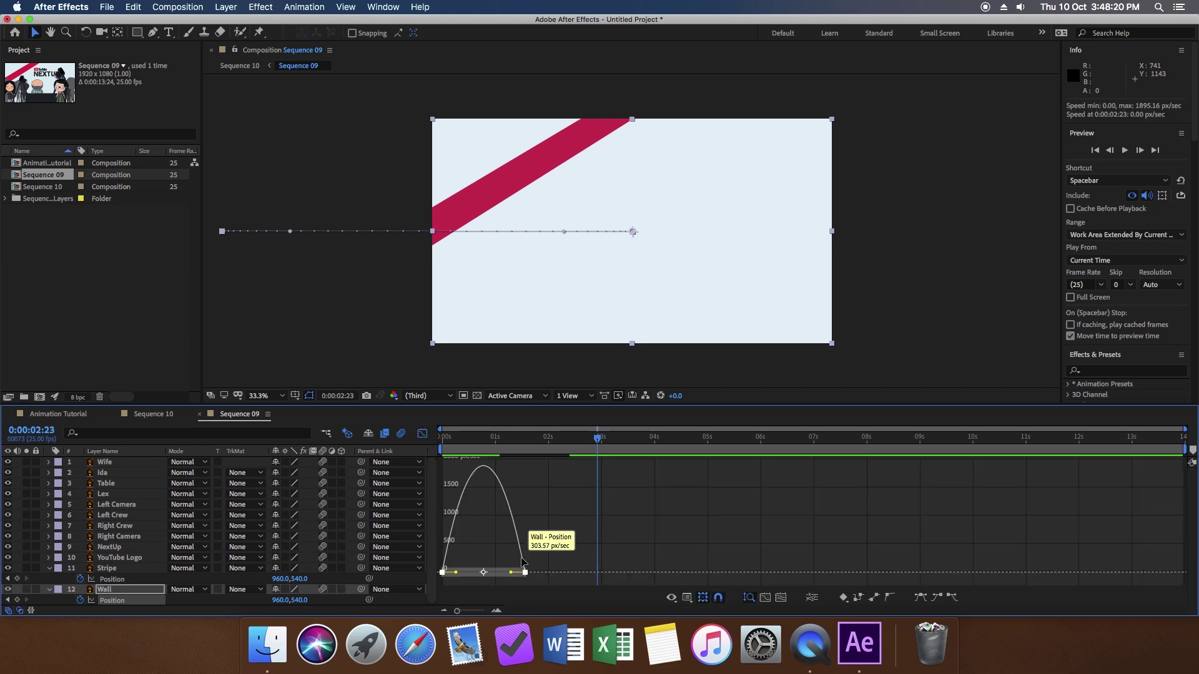
{"action": "left_click_drag", "start_coordinate": [510, 572], "coordinate": [462, 575]}
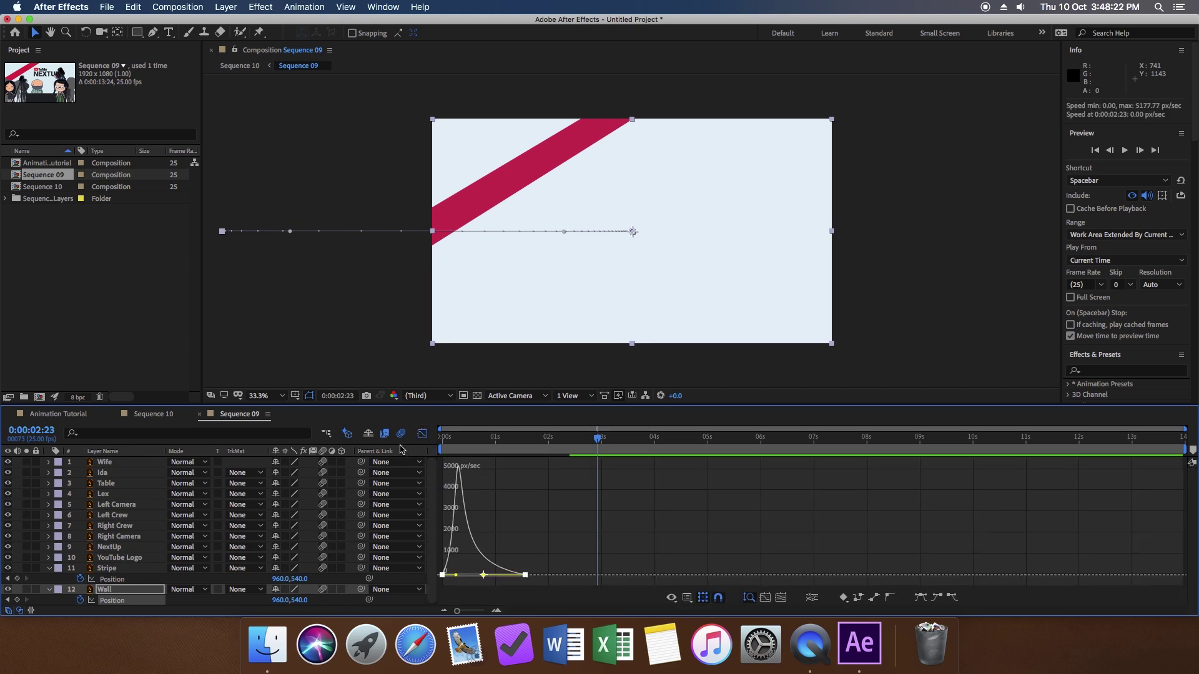
Return to the layer bars and preview the eased animation from the start
{"action": "left_click", "coordinate": [423, 434]}
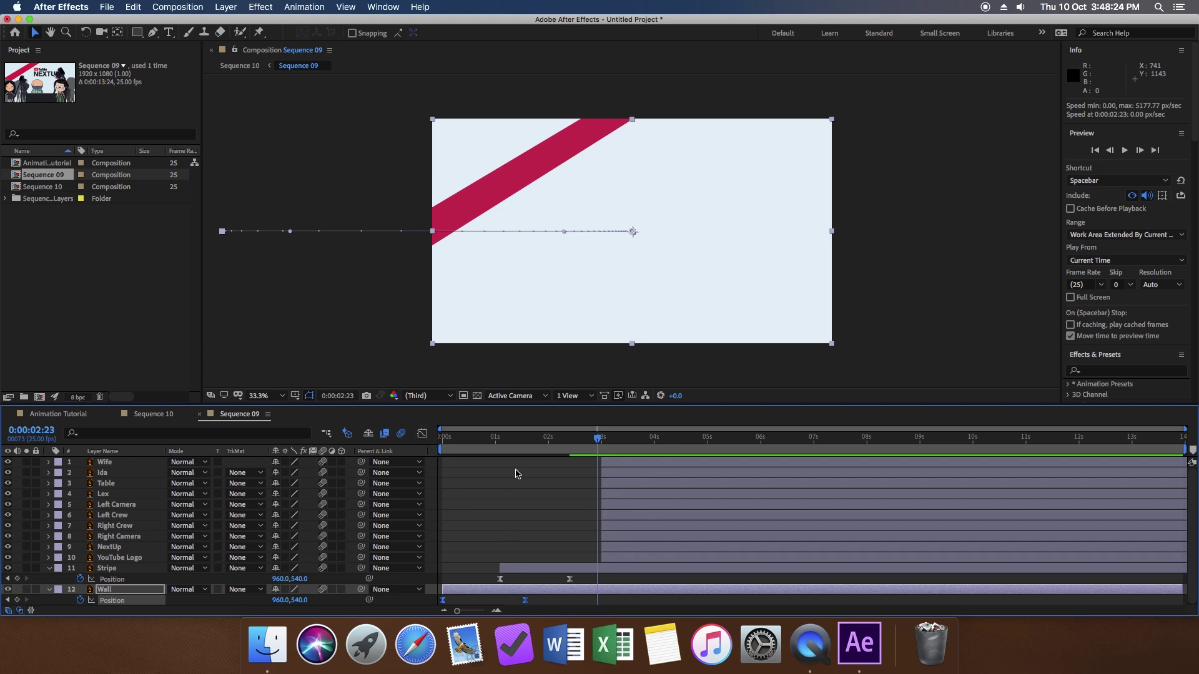
{"action": "left_click_drag", "start_coordinate": [599, 444], "coordinate": [331, 453]}
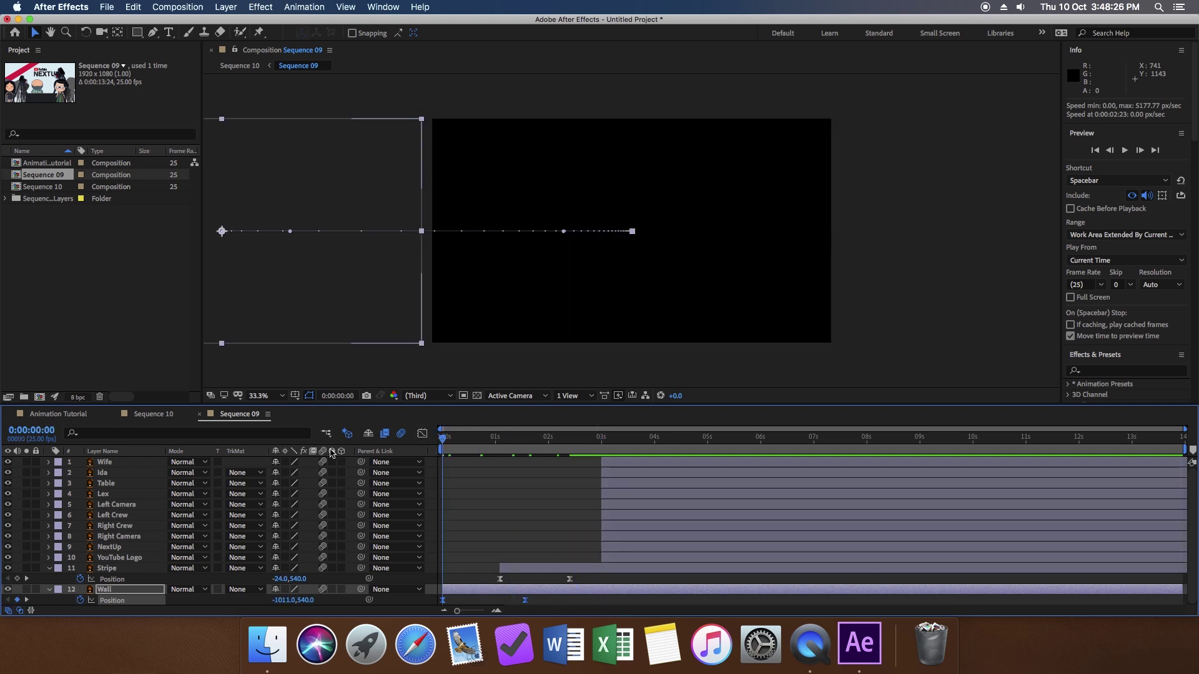
{"action": "key", "text": "space"}
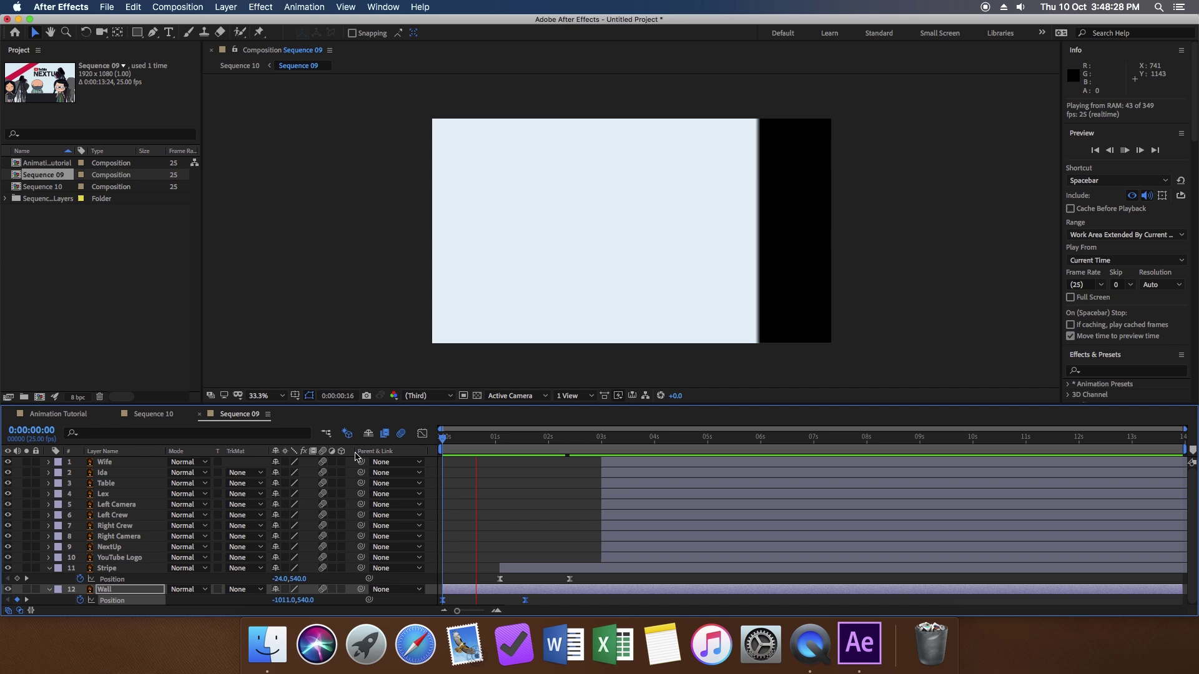
{"action": "key", "text": "space"}
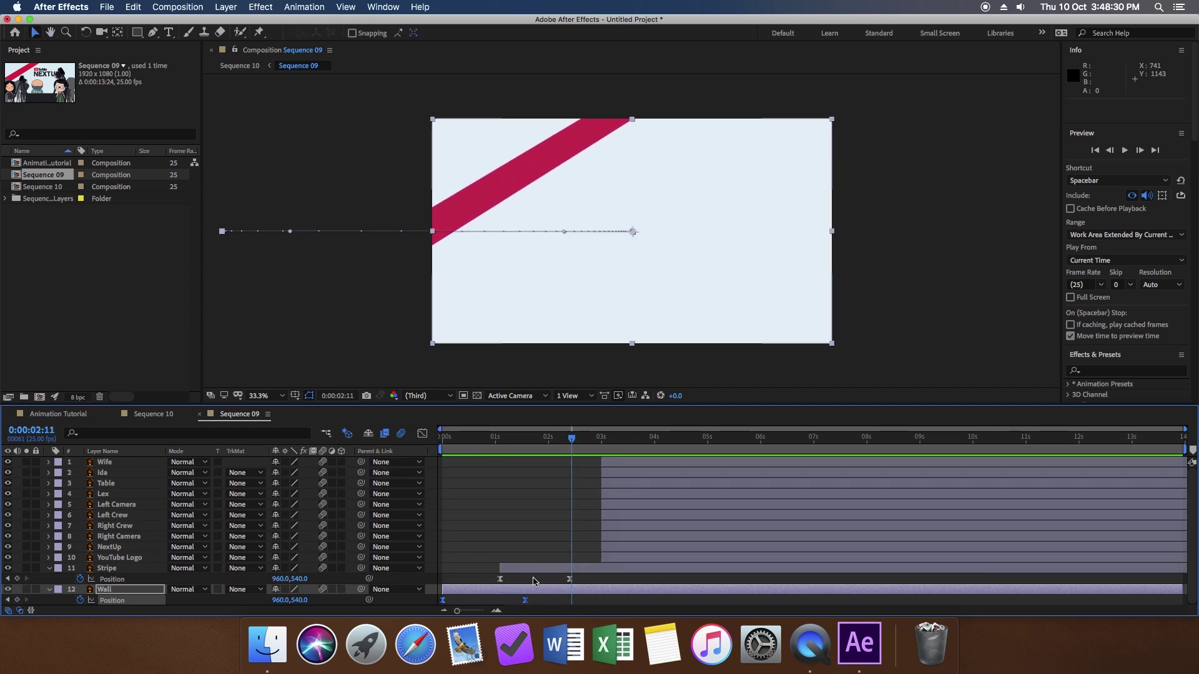
{"action": "mouse_move", "coordinate": [526, 602]}
{"action": "left_mouse_down"}
{"action": "mouse_move", "coordinate": [517, 601]}
{"action": "mouse_move", "coordinate": [526, 602]}
{"action": "left_mouse_up"}
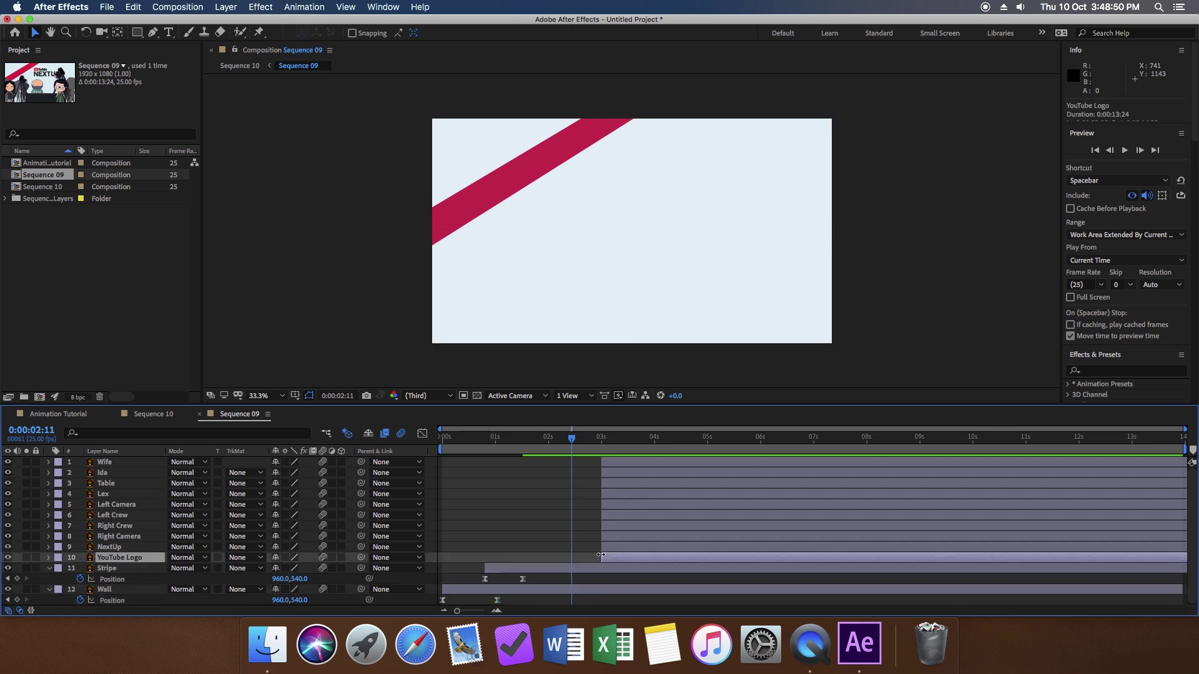
Select the YouTube Logo layer to begin easing its motion
{"action": "left_click", "coordinate": [633, 102]}
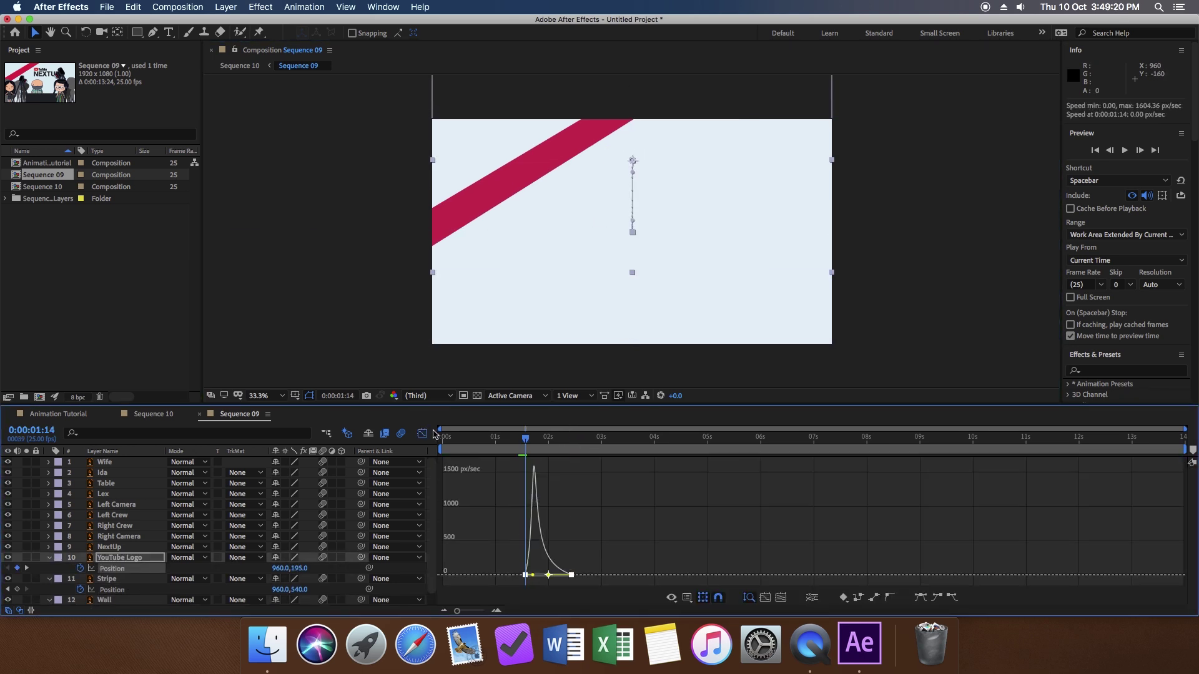